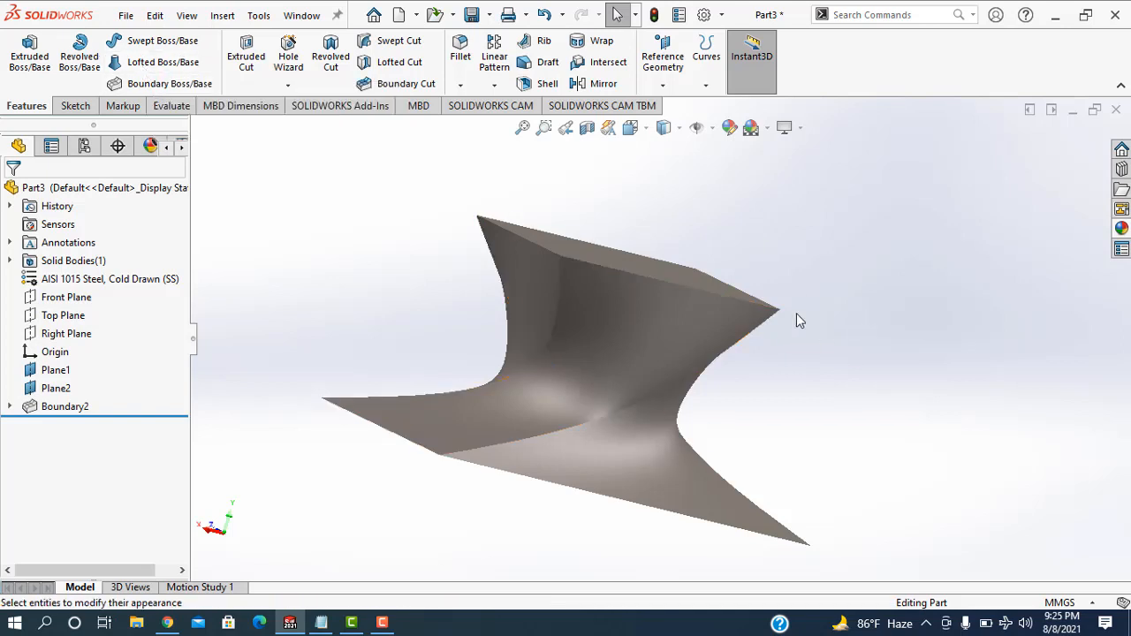
# Create a new part document and set its unit system to MMGS (millimeter, gram, second)
pyautogui.click(128, 16)
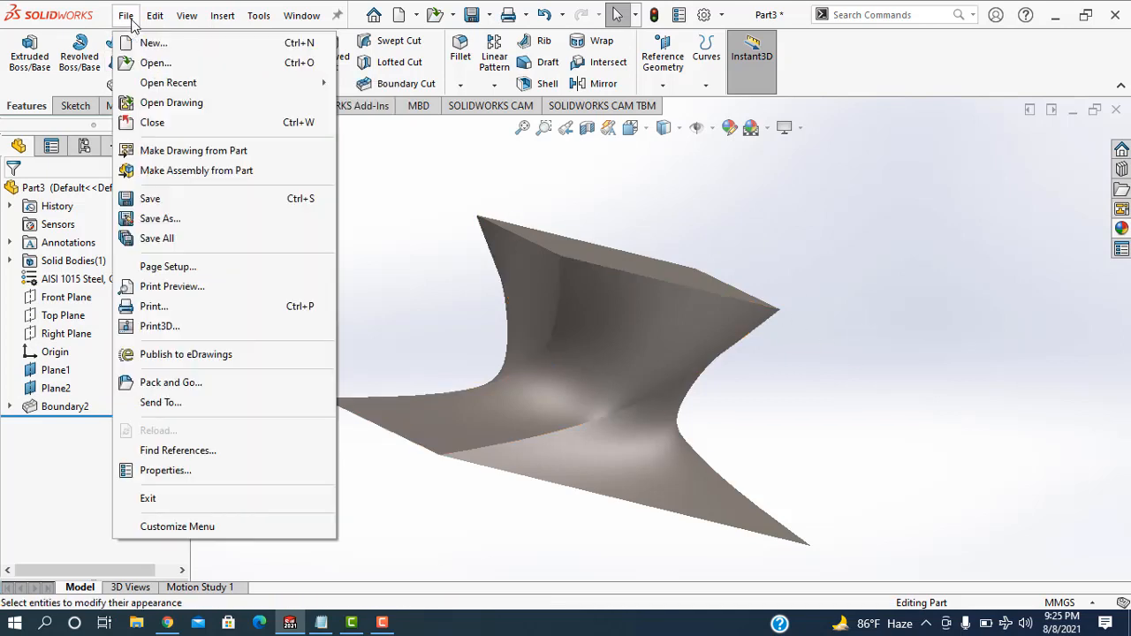
pyautogui.click(146, 42)
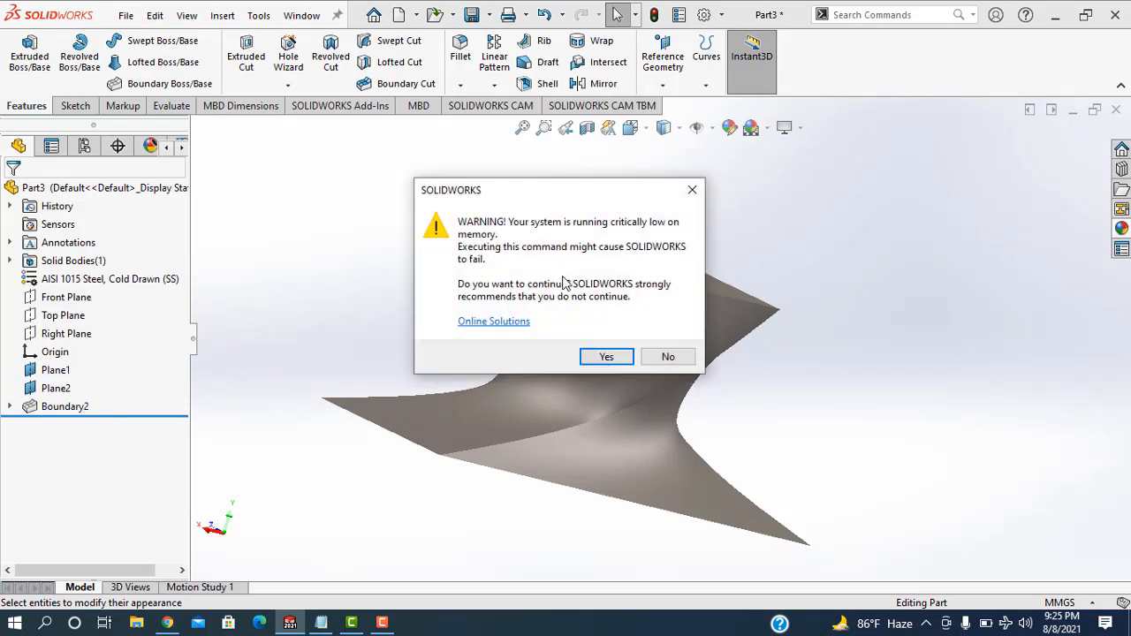
pyautogui.click(587, 359)
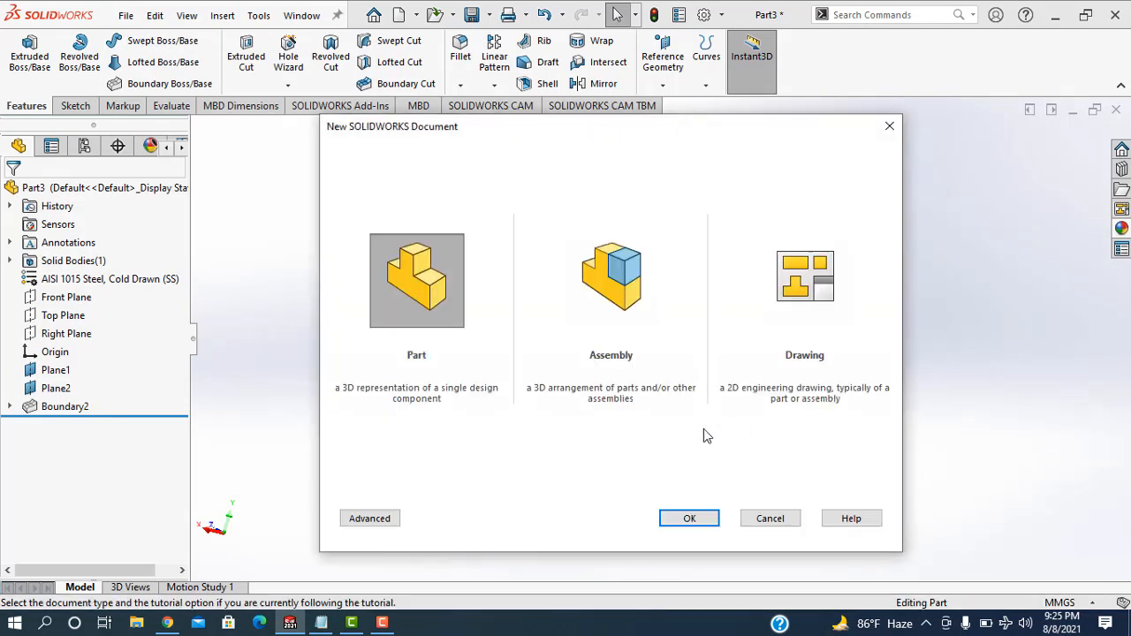
pyautogui.click(687, 522)
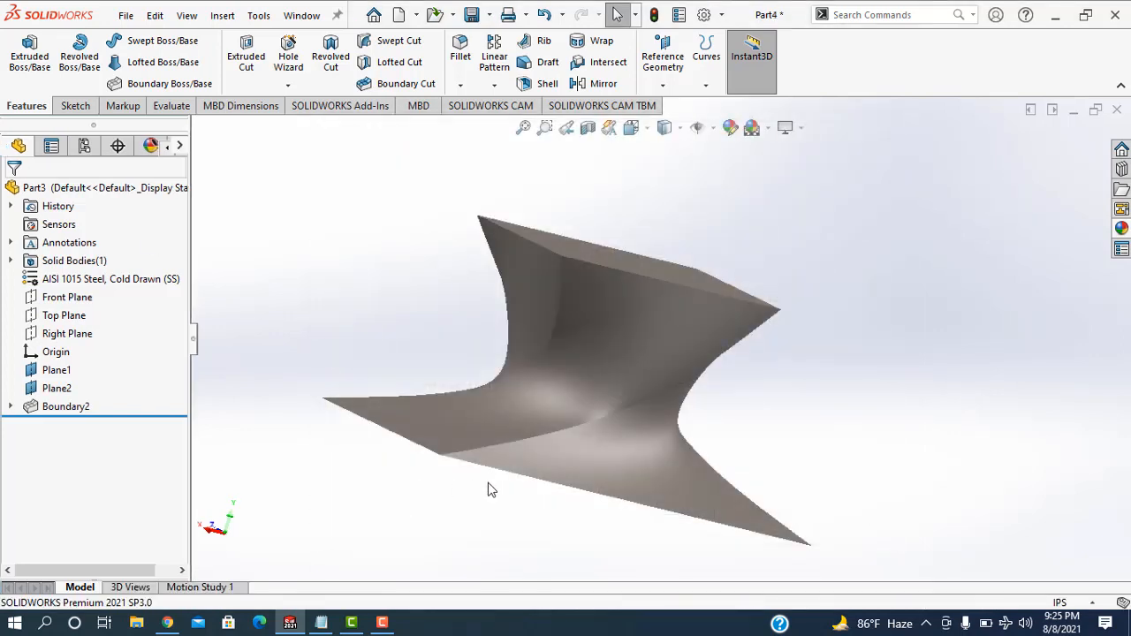
pyautogui.click(1061, 602)
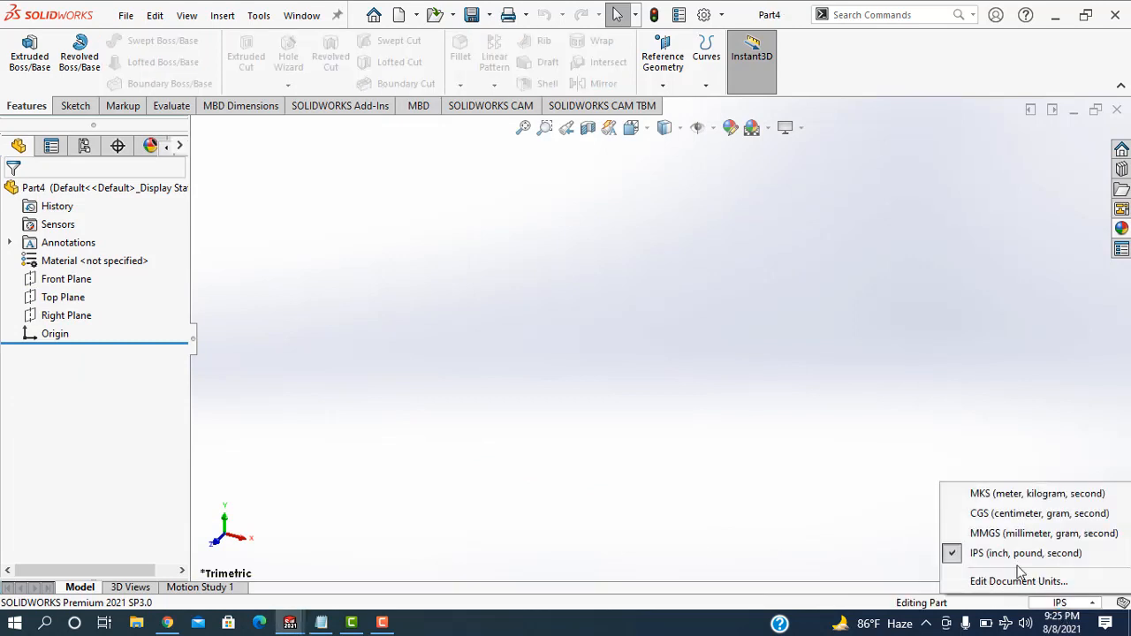
pyautogui.click(996, 534)
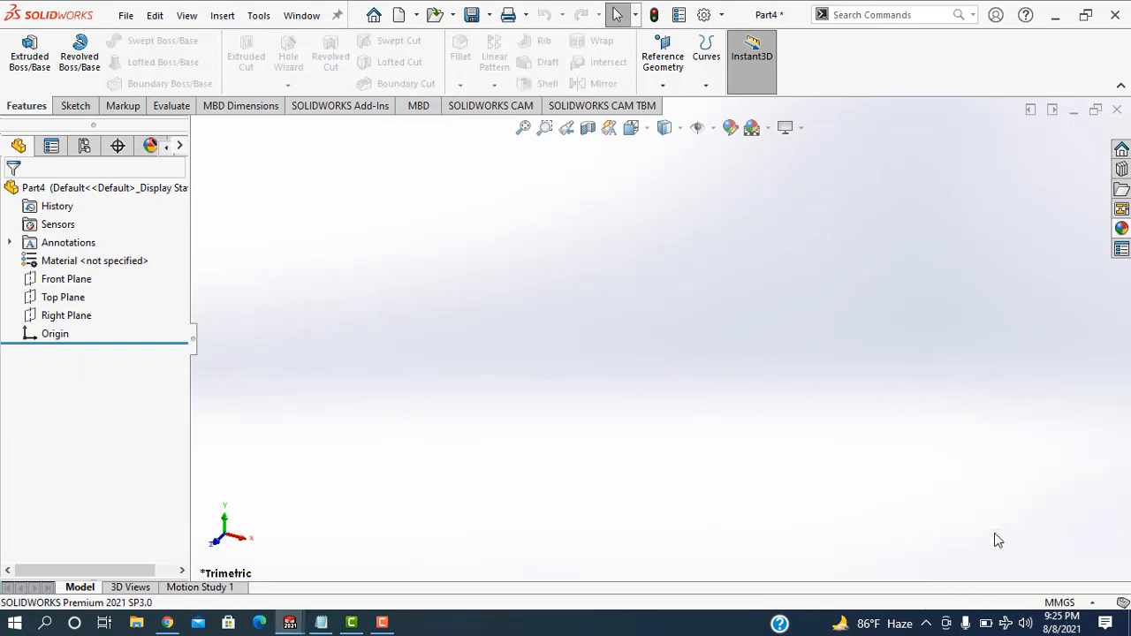
# Sketch a center rectangle centred on the origin on the Top Plane and finish the sketch
pyautogui.click(58, 297)
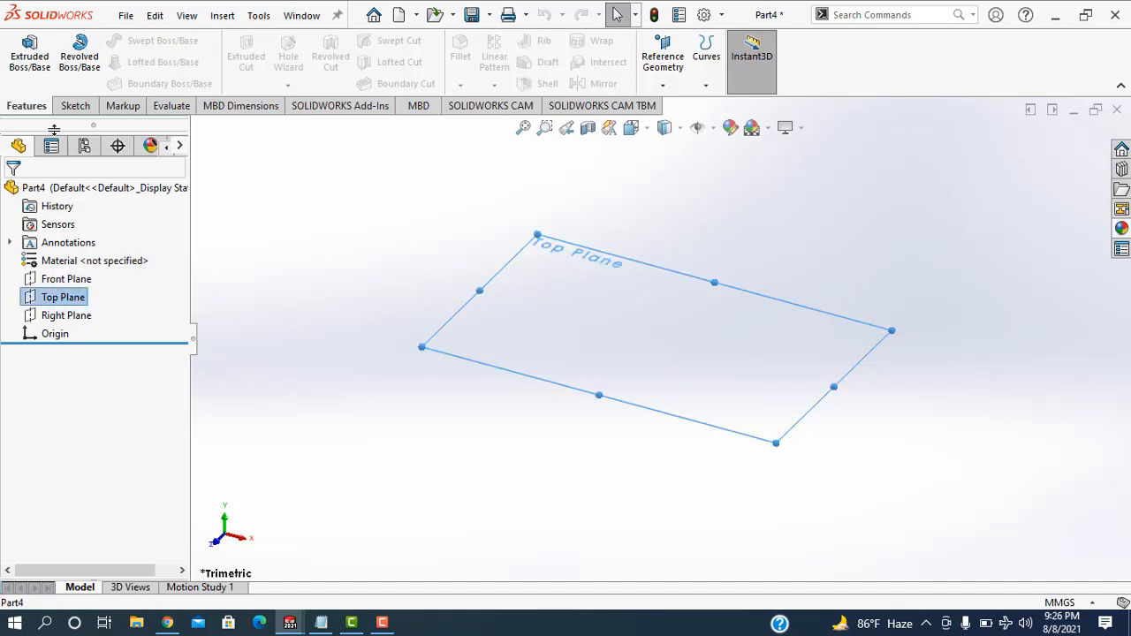
pyautogui.click(72, 107)
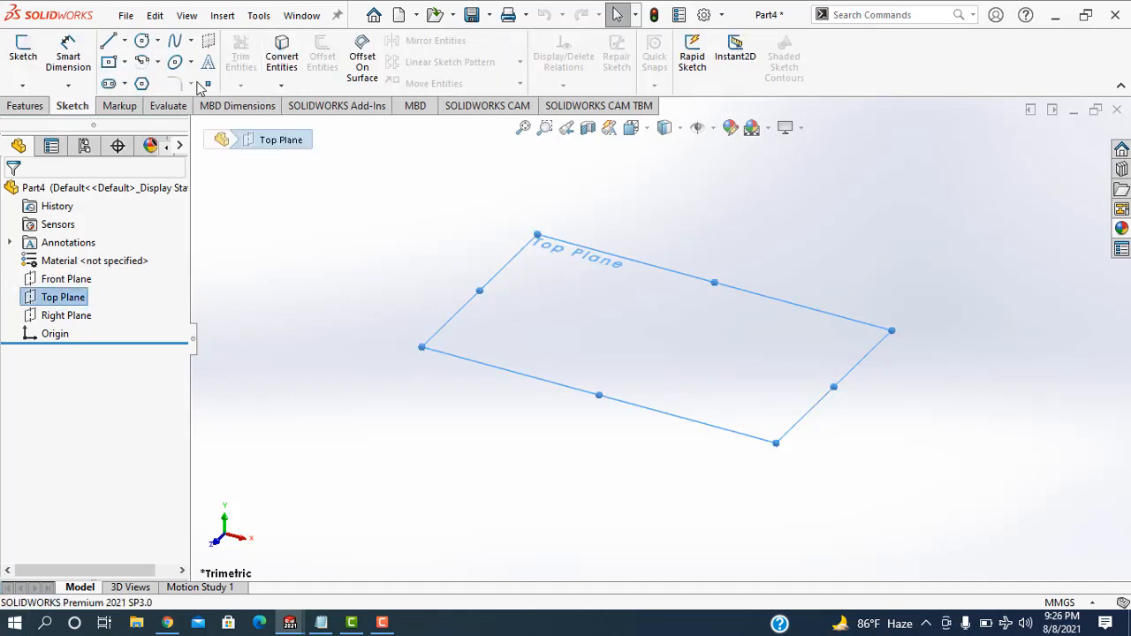
pyautogui.click(108, 62)
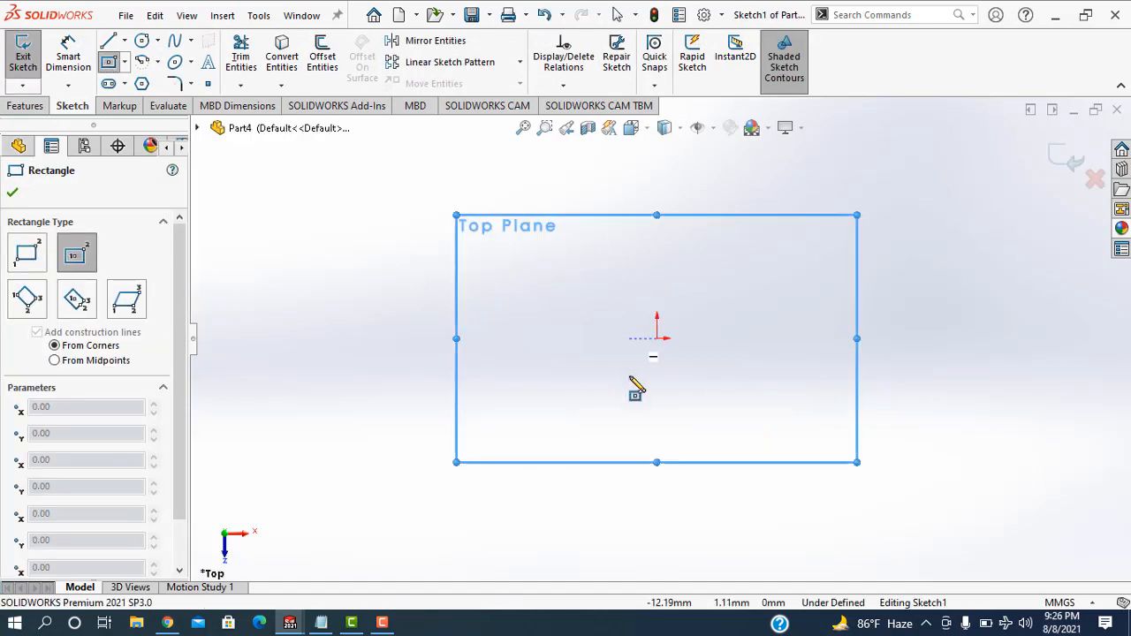
pyautogui.click(656, 338)
pyautogui.click(854, 465)
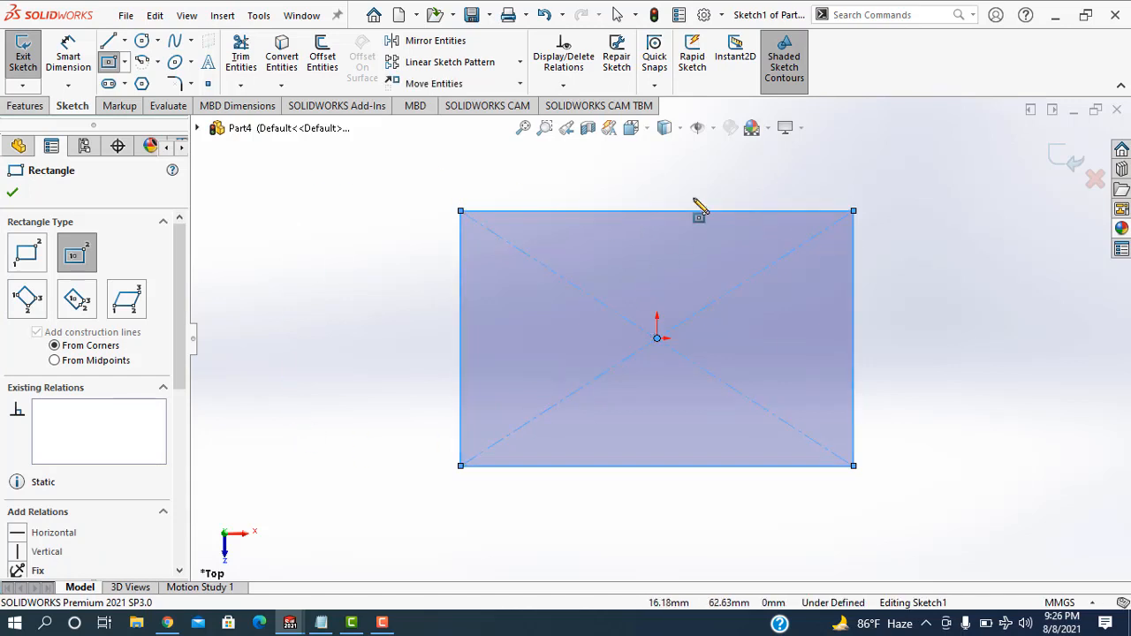
pyautogui.click(1061, 177)
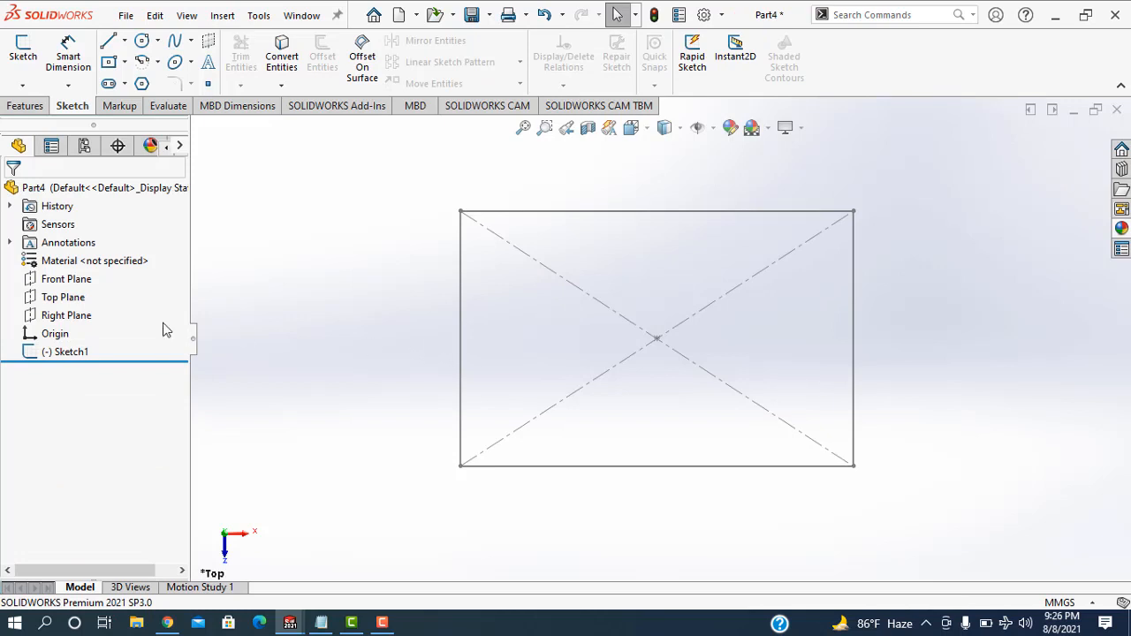
# Create a reference plane offset 50 mm above the Top Plane
pyautogui.click(63, 297)
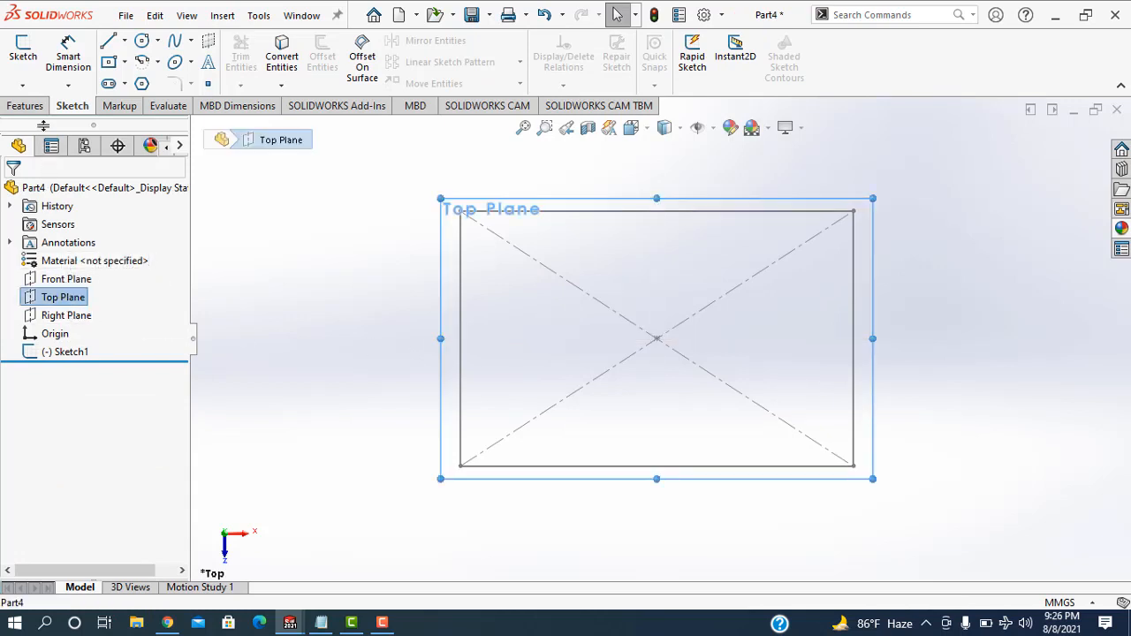
pyautogui.click(25, 105)
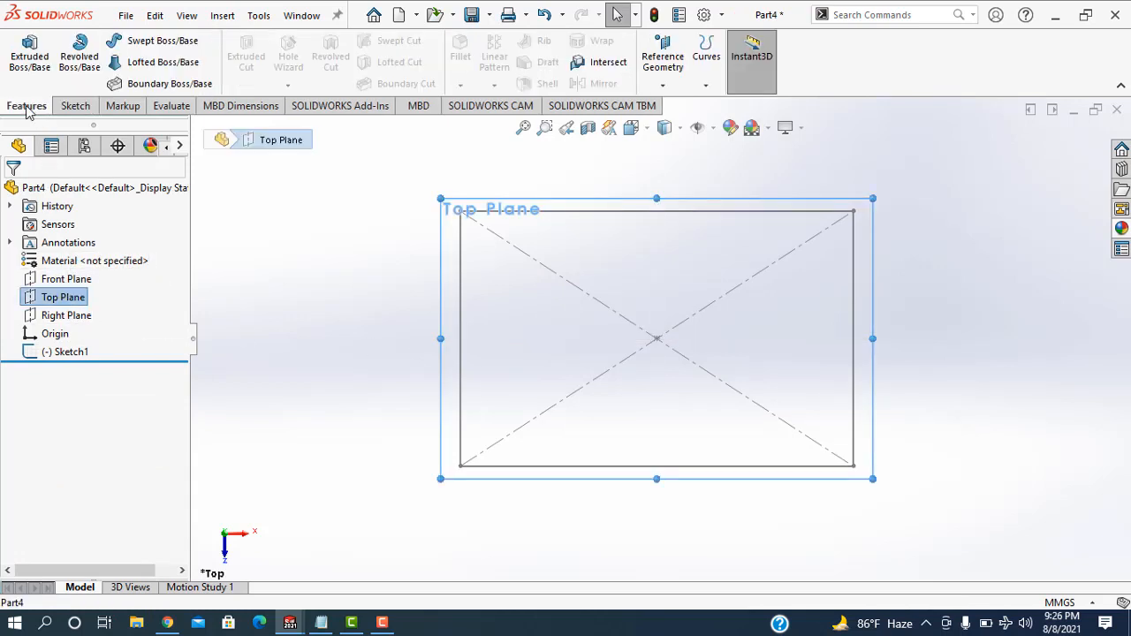
pyautogui.click(663, 85)
pyautogui.click(671, 104)
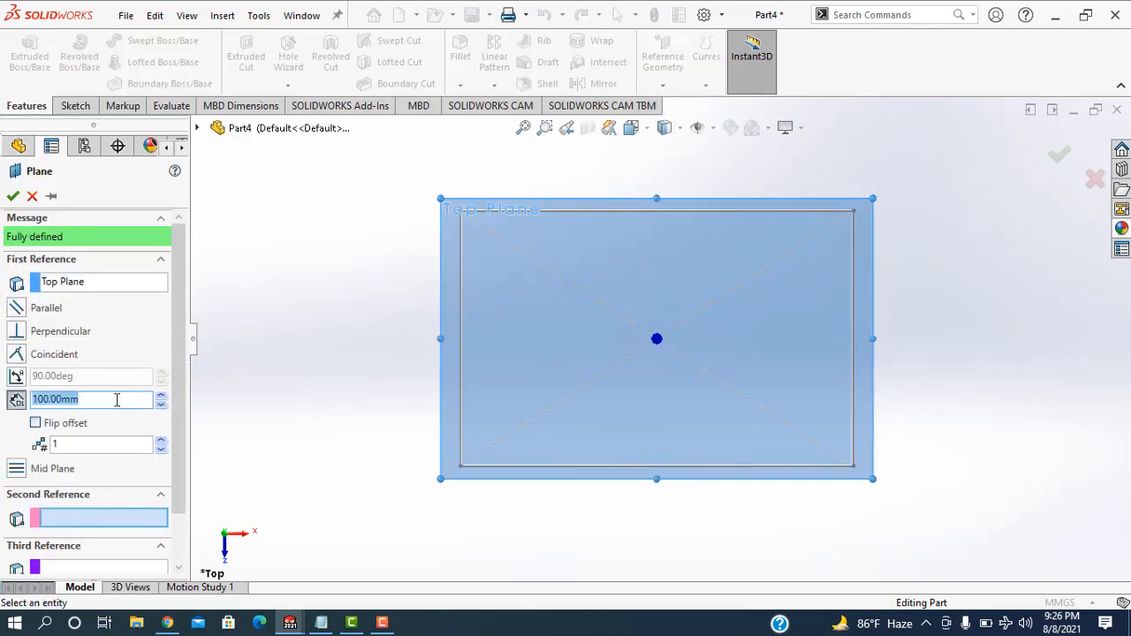
pyautogui.write('5')
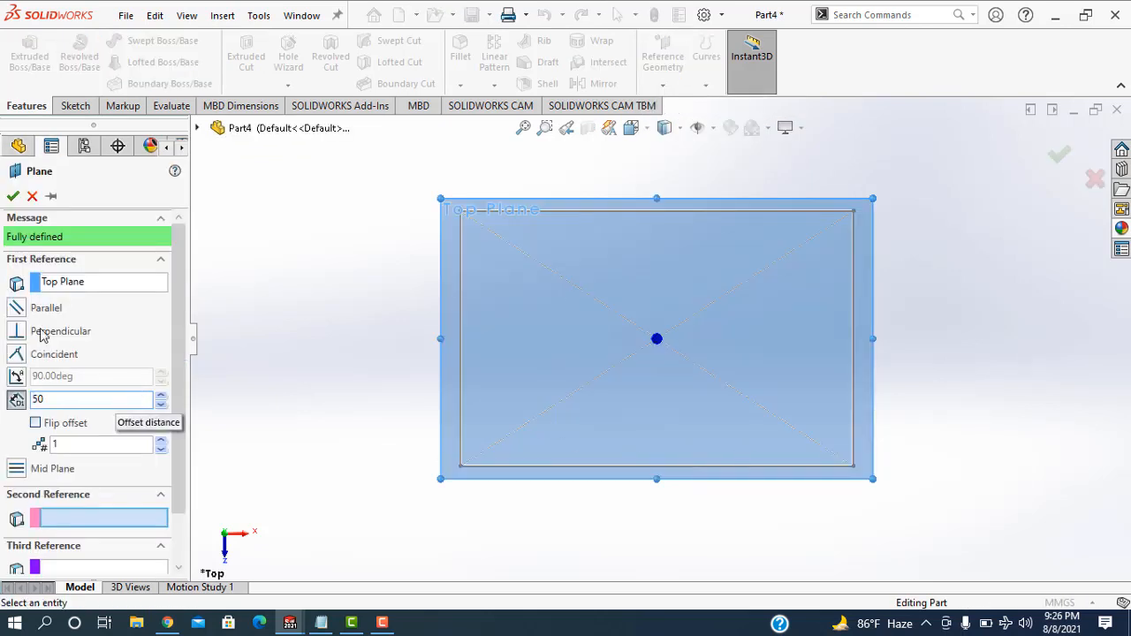
pyautogui.write('0')
pyautogui.click(13, 195)
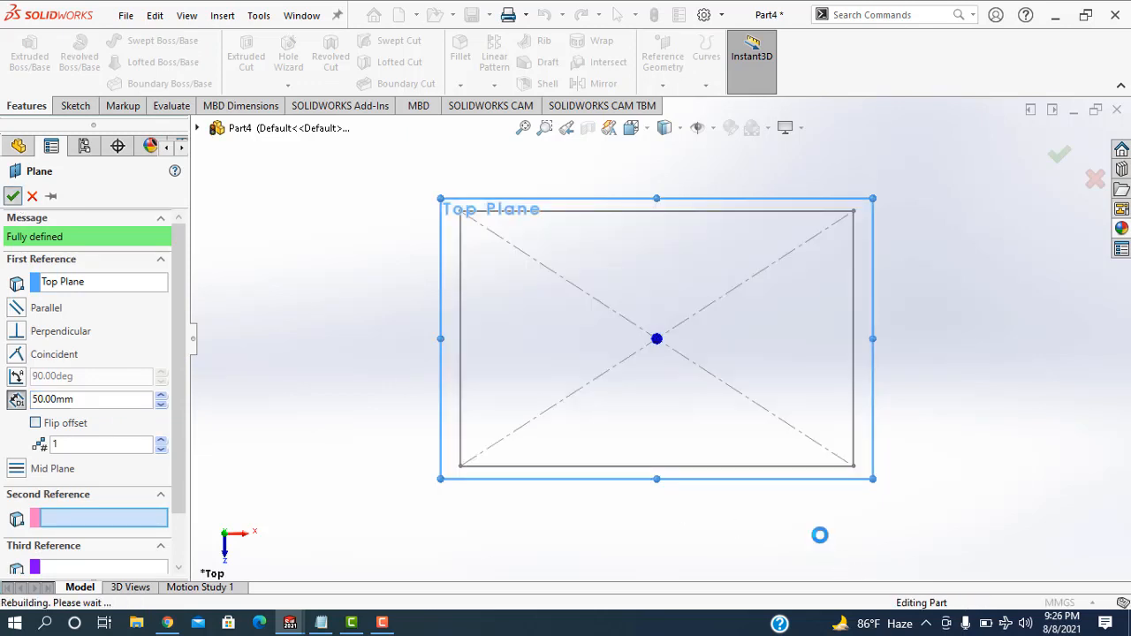
# Sketch a circle of about 40 mm radius centred on the origin on the new offset plane and finish the sketch
pyautogui.moveTo(791, 539); pyautogui.dragTo(781, 487, button='middle')
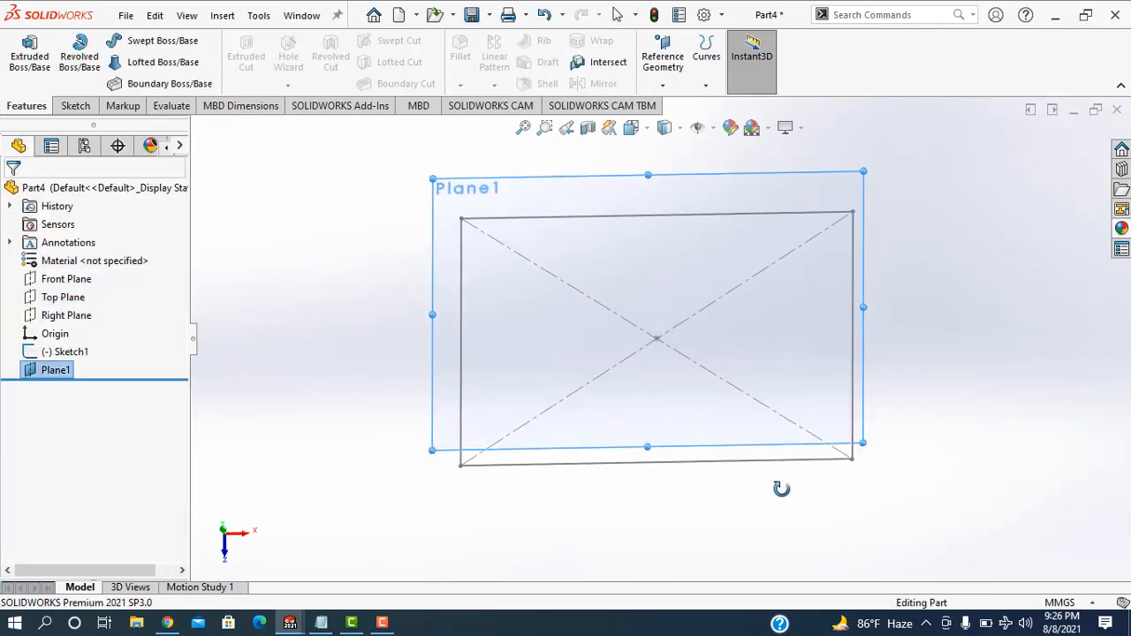
pyautogui.click(74, 106)
pyautogui.click(141, 40)
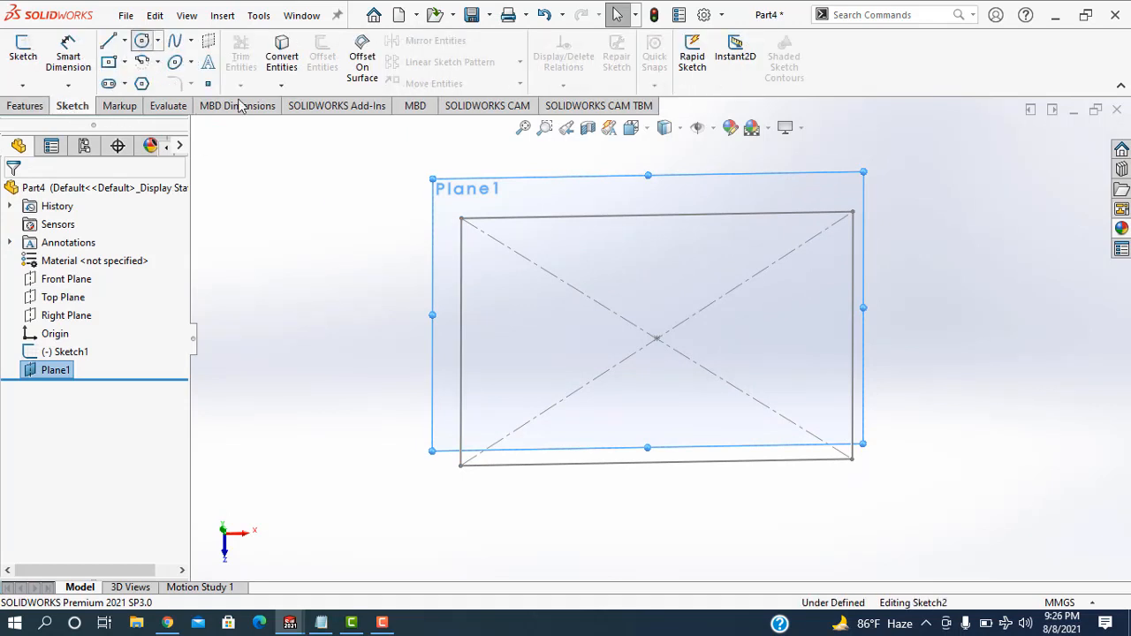
pyautogui.click(660, 338)
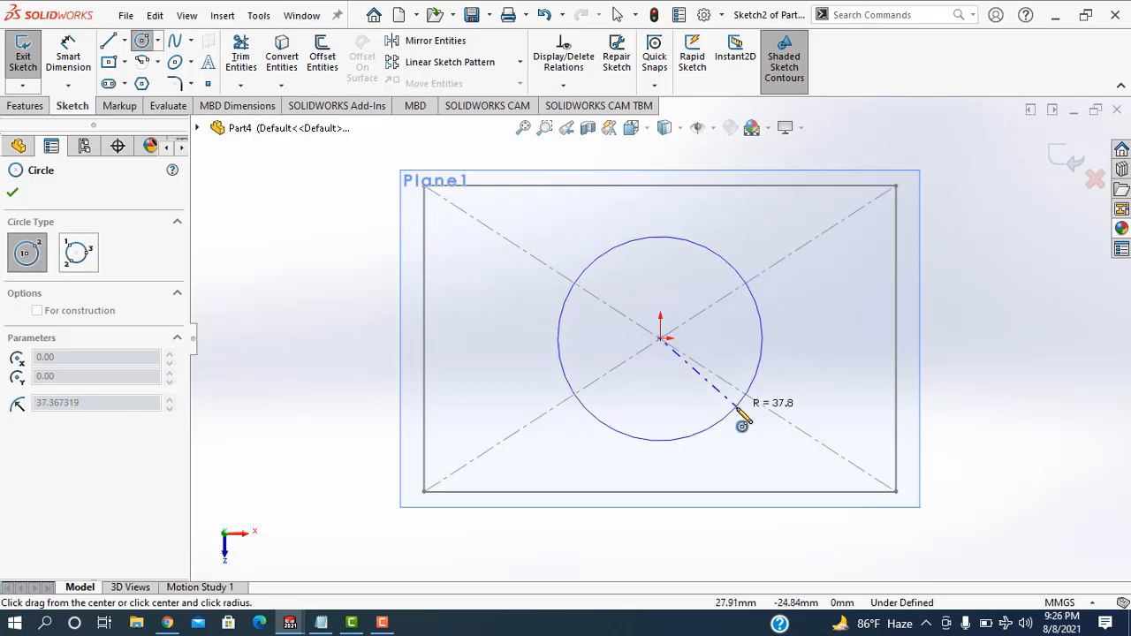
pyautogui.click(743, 431)
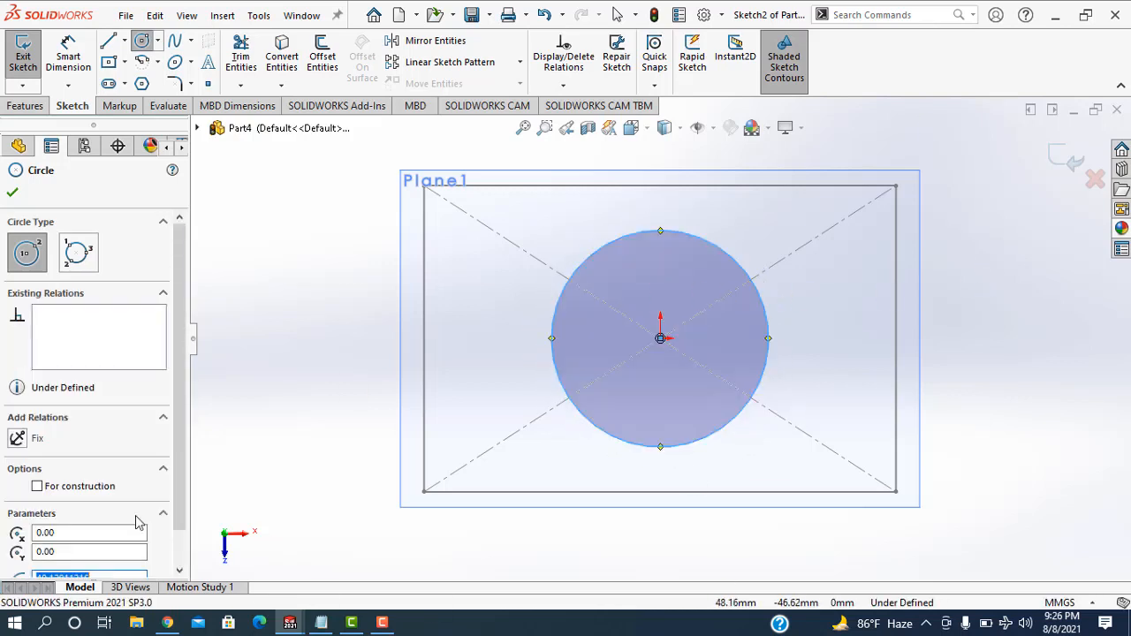
pyautogui.click(1068, 158)
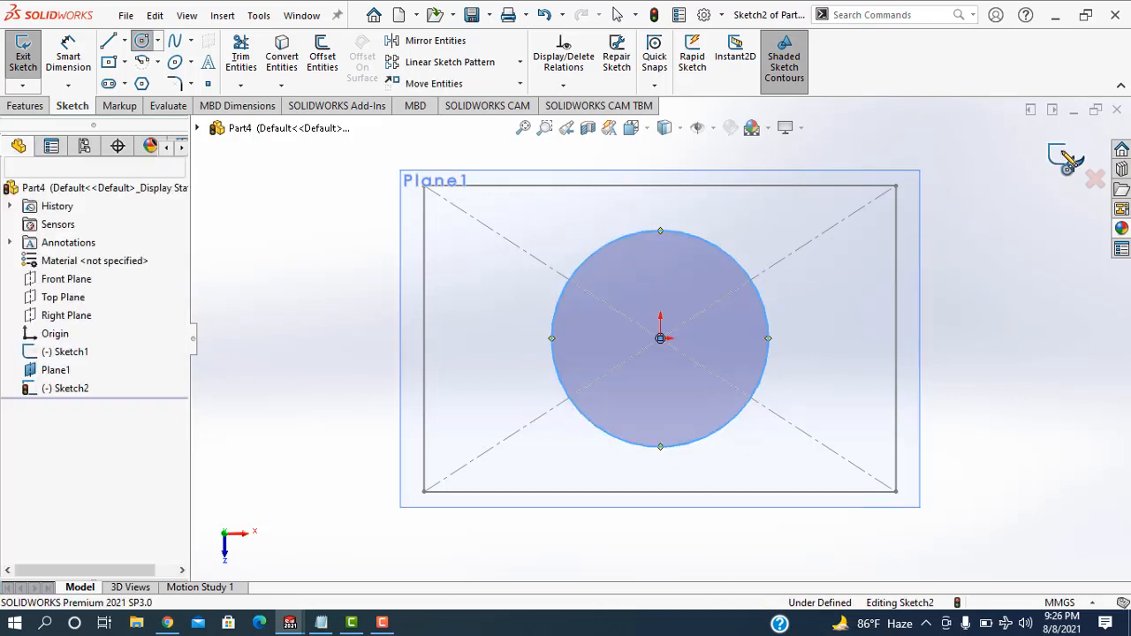
pyautogui.click(1067, 160)
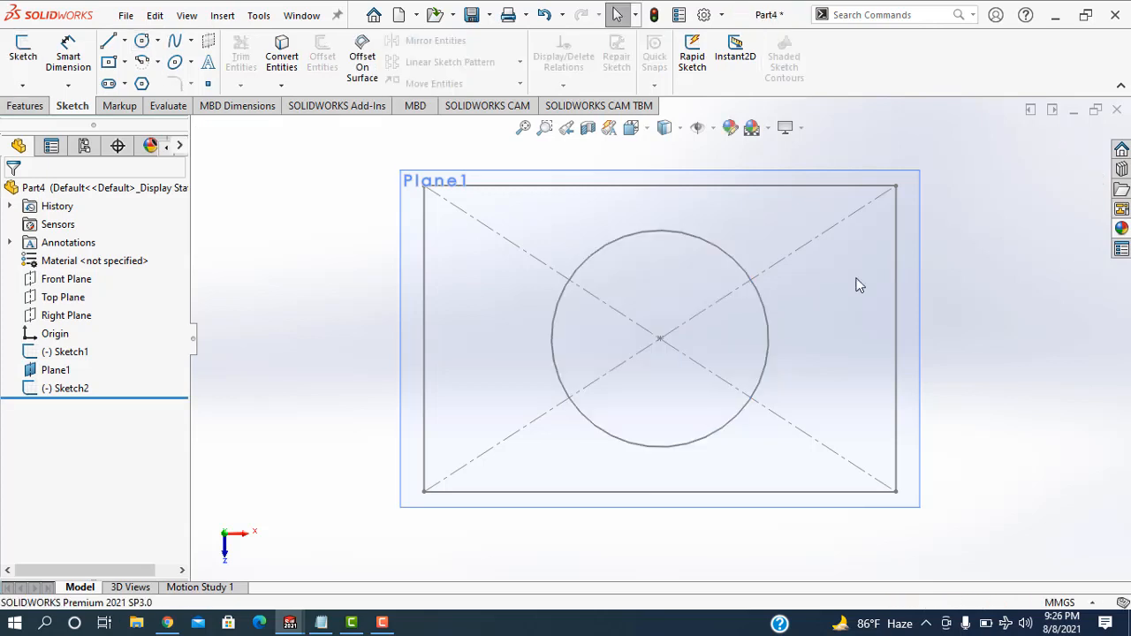
# Create a second reference plane offset above the Top Plane, at twice the first offset plane's distance
pyautogui.click(67, 297)
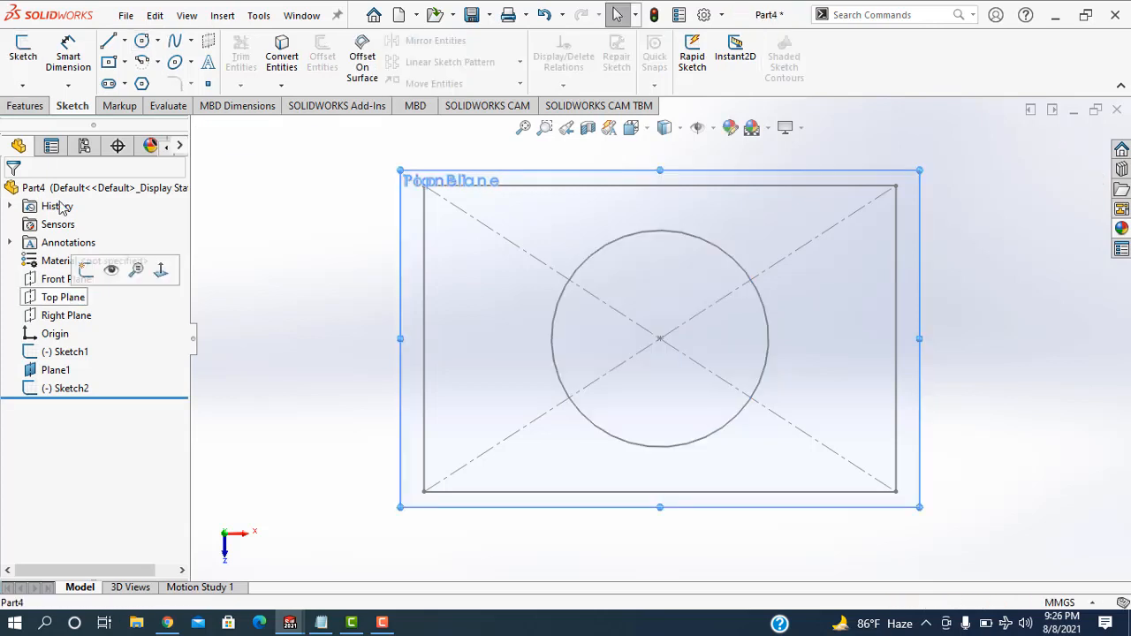
pyautogui.click(34, 107)
pyautogui.click(656, 86)
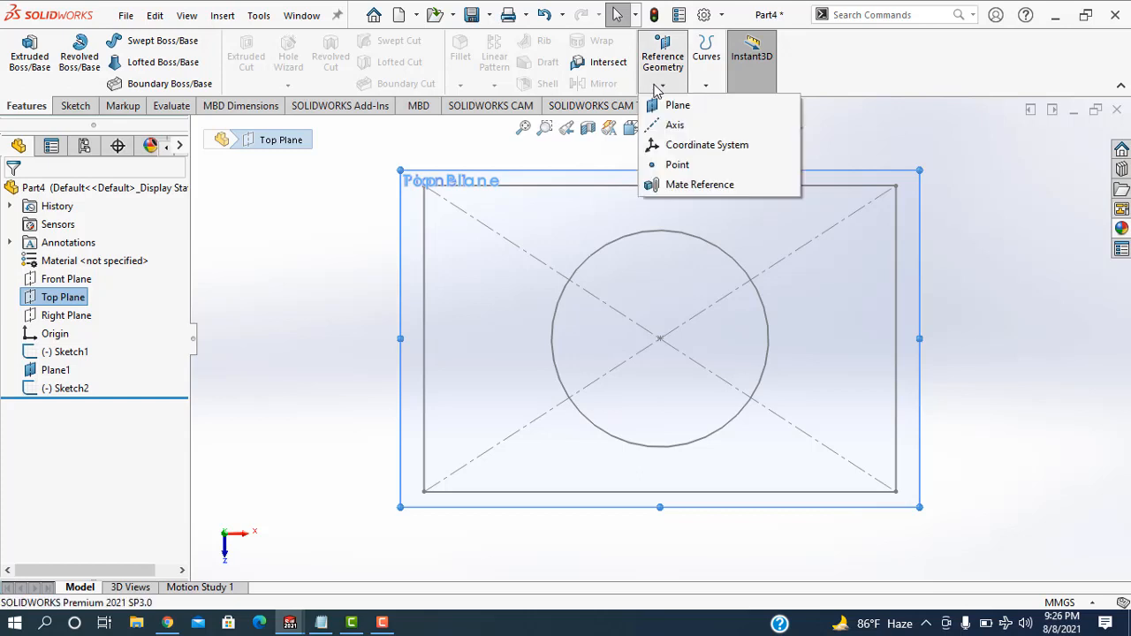
pyautogui.click(677, 105)
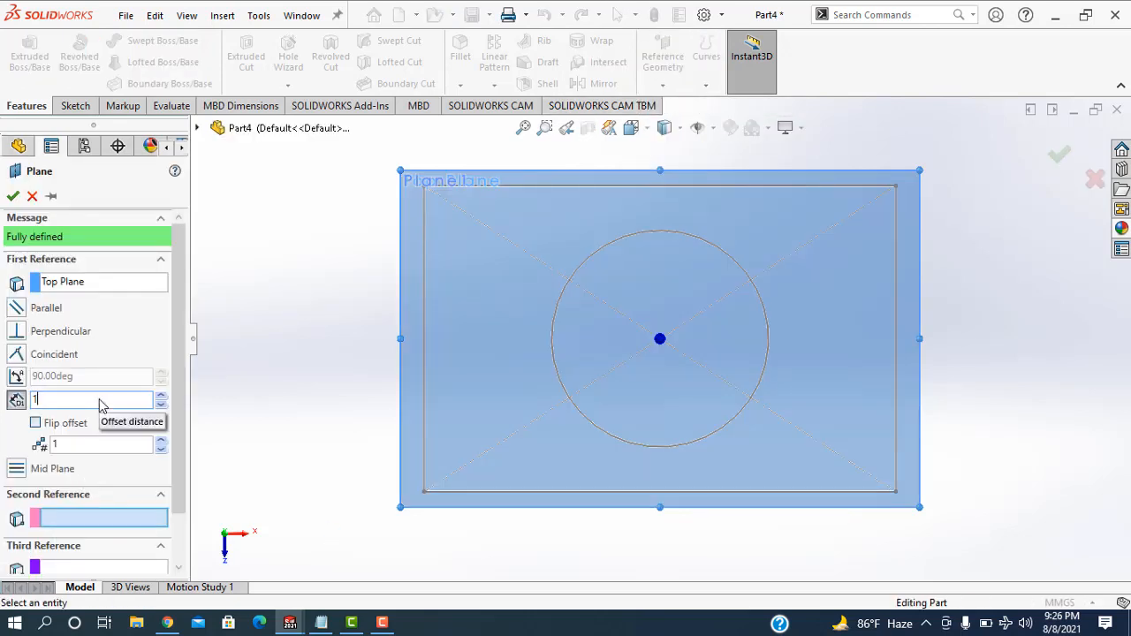
pyautogui.click(11, 196)
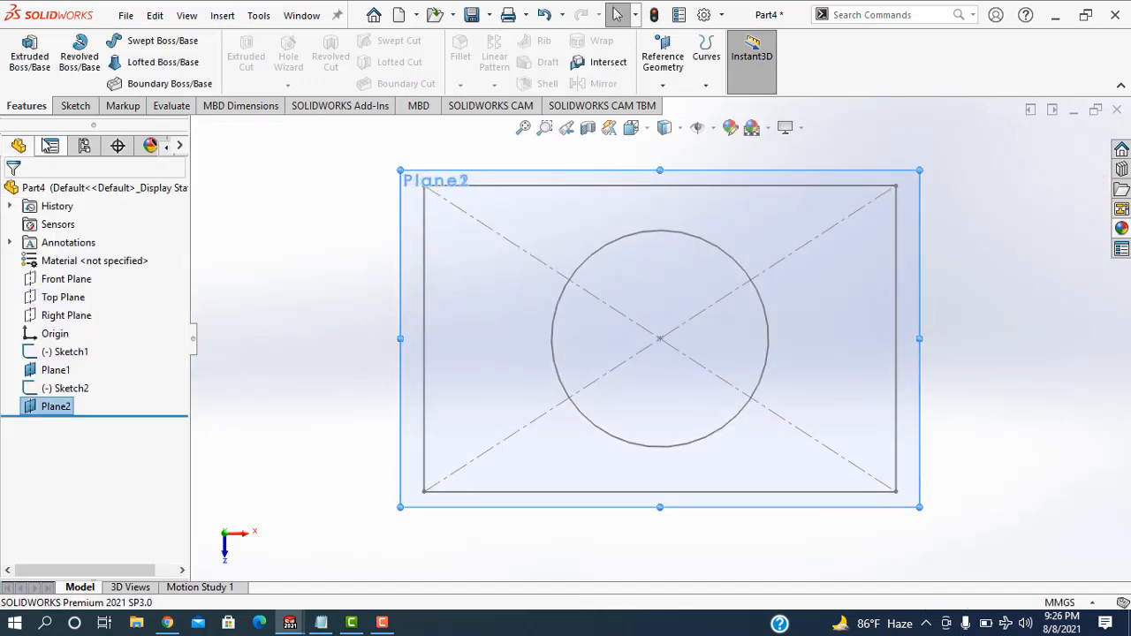
# Sketch a center rectangle about 134 by 97 mm centred on the origin on the uppermost plane and finish the sketch
pyautogui.click(75, 105)
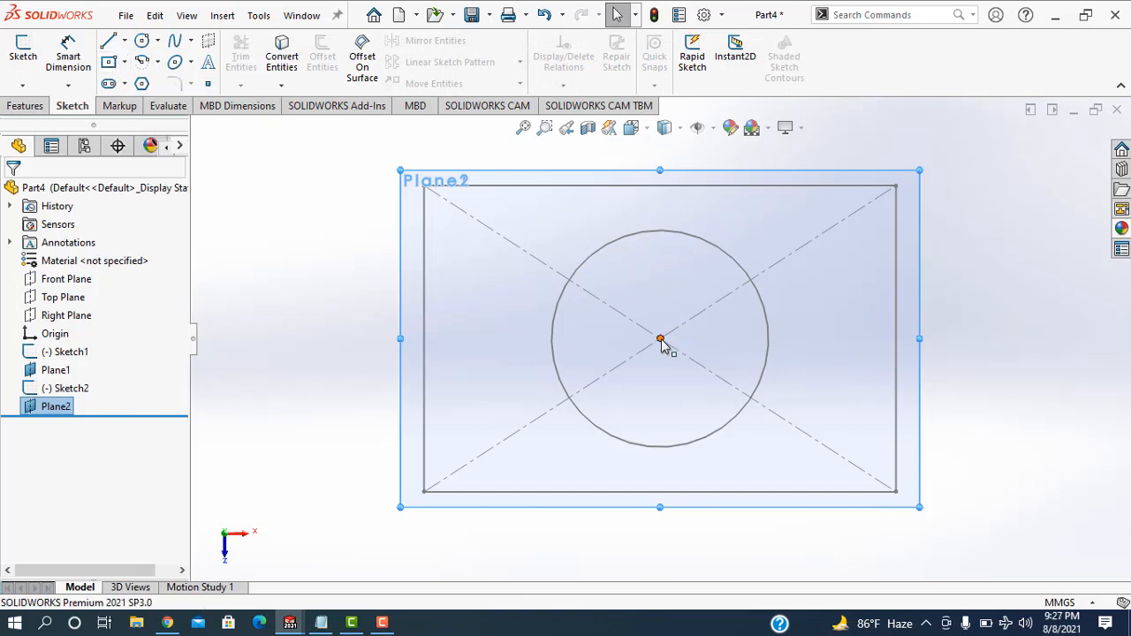
pyautogui.click(113, 64)
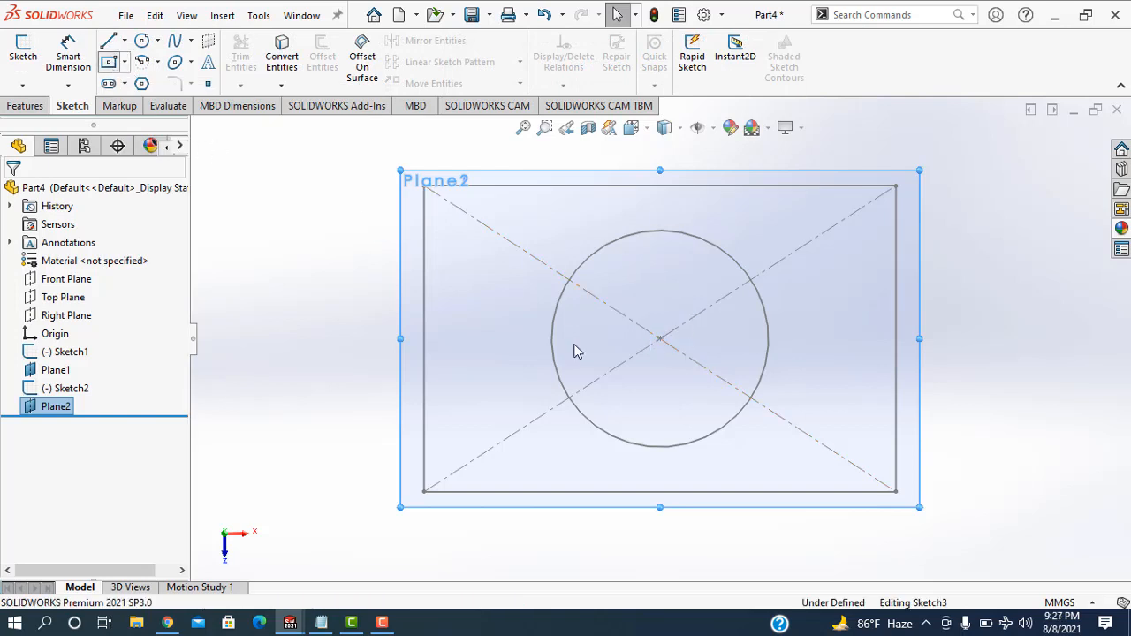
pyautogui.click(660, 339)
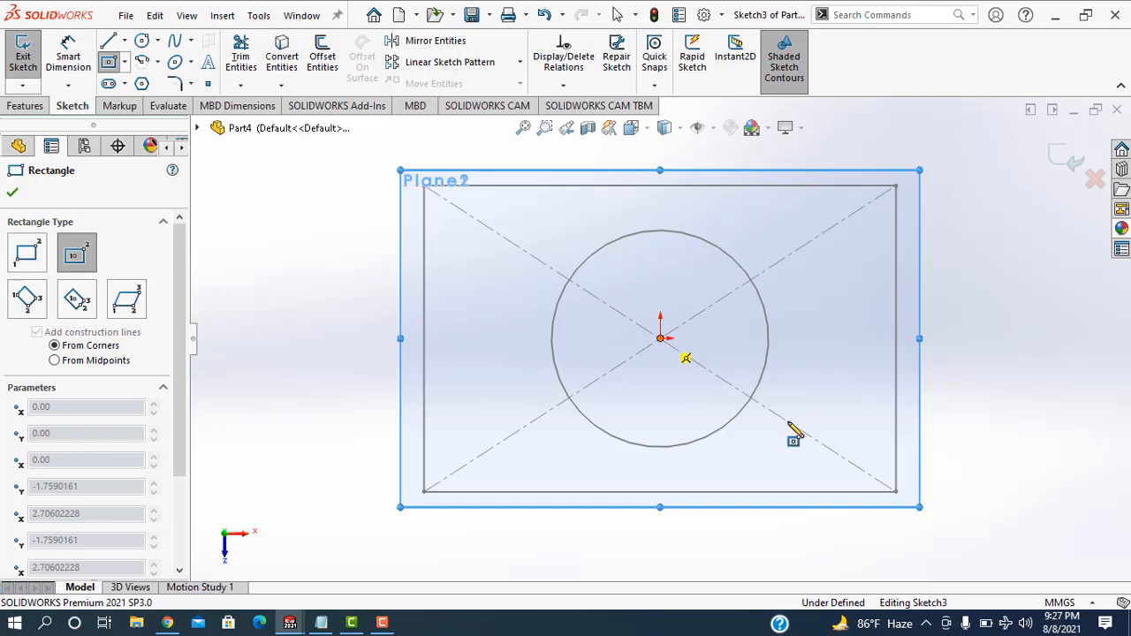
pyautogui.click(841, 470)
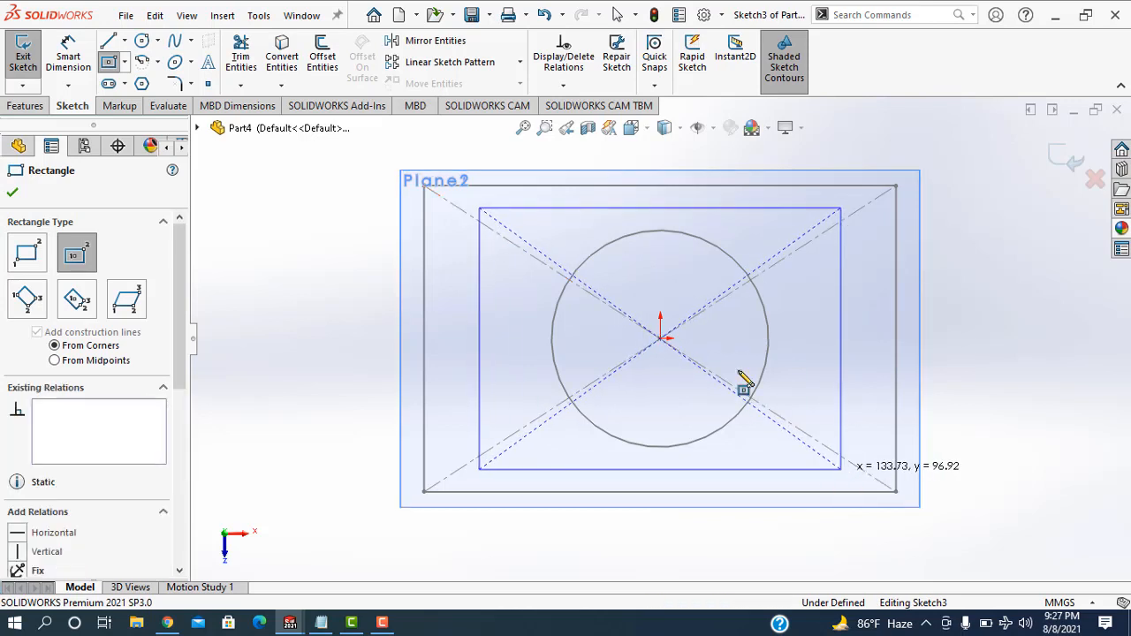
pyautogui.press('Escape')
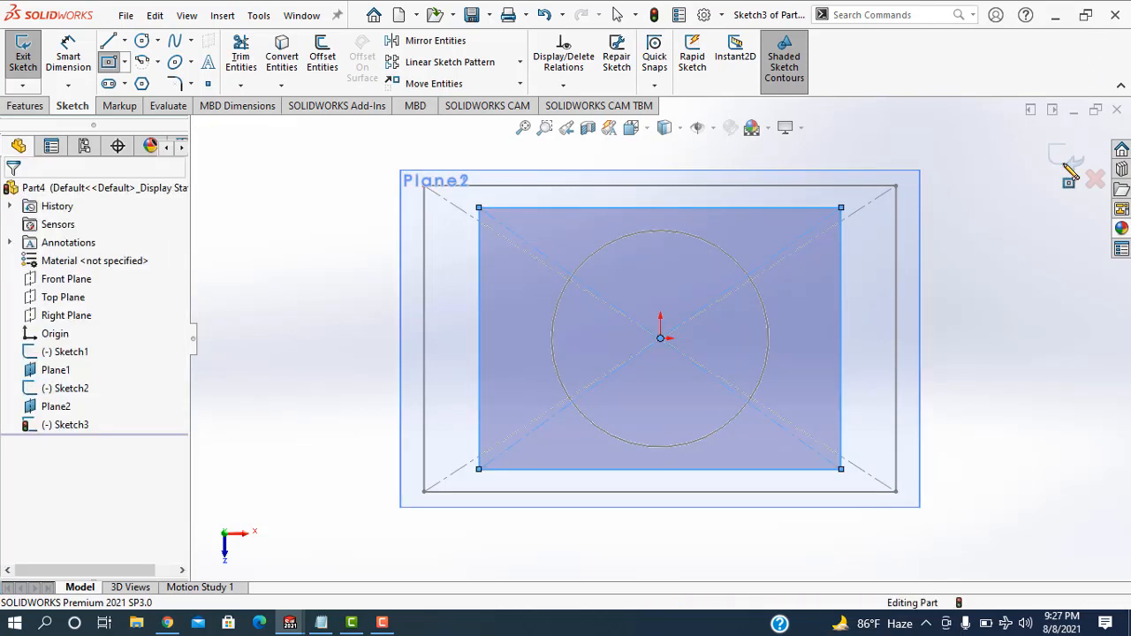
pyautogui.click(1070, 168)
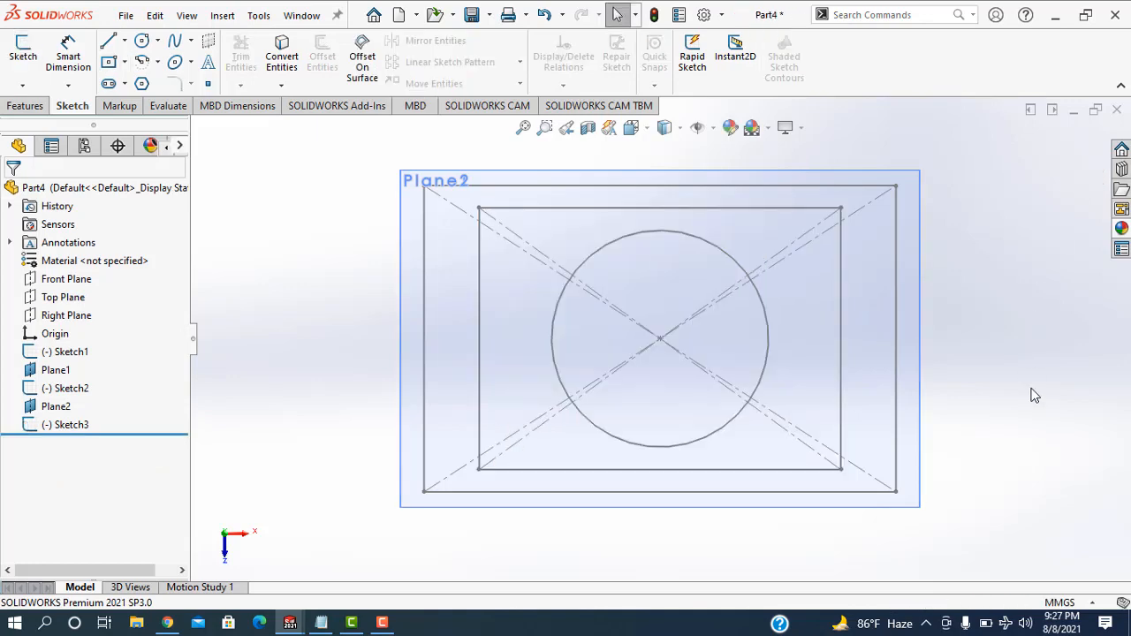
# Start a Boundary Boss/Base with the uppermost rectangle, the middle circle and the base rectangle as Direction 1 profiles, in that order
pyautogui.moveTo(1030, 394)
pyautogui.mouseDown(button='middle')
pyautogui.moveTo(1030, 222)
pyautogui.moveTo(1013, 180)
pyautogui.moveTo(1017, 203)
pyautogui.mouseUp(button='middle')
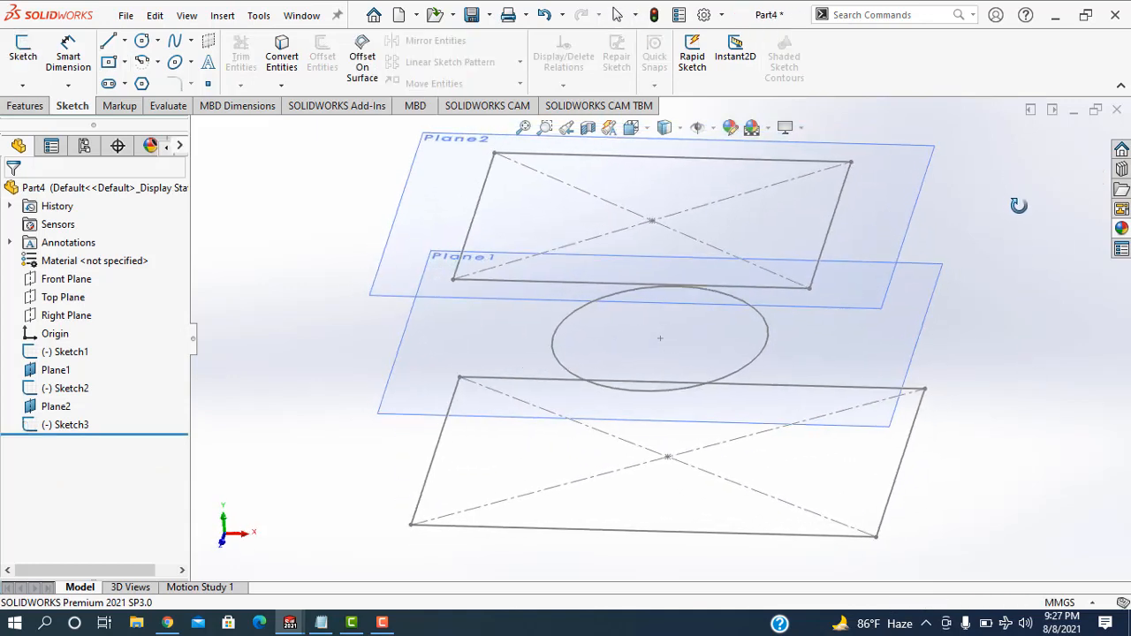
pyautogui.click(25, 105)
pyautogui.click(159, 86)
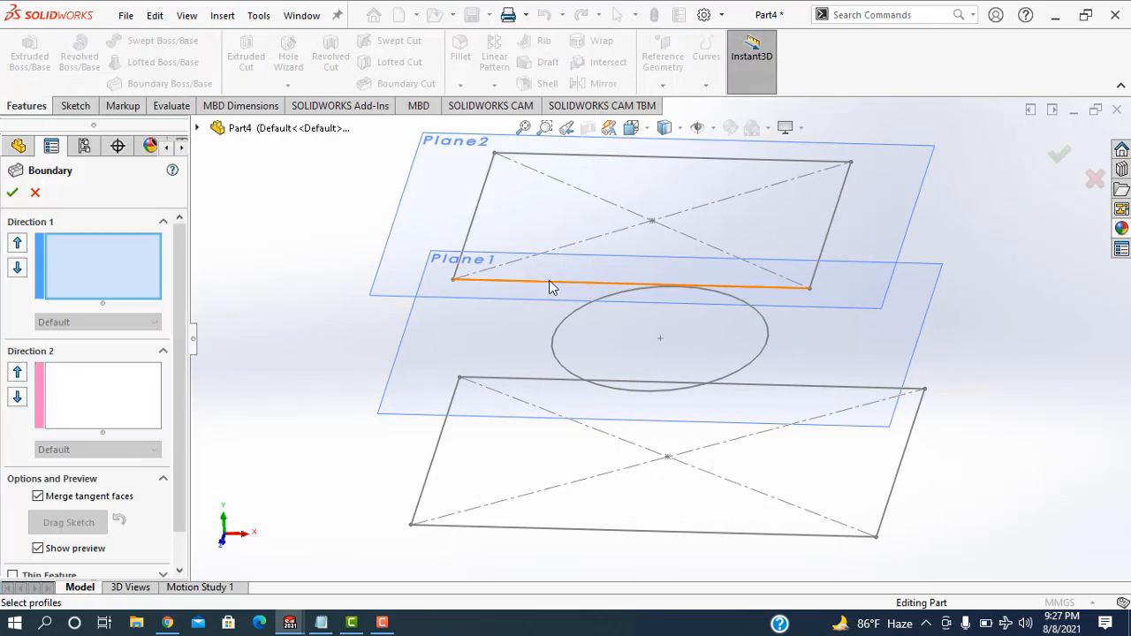
pyautogui.click(549, 287)
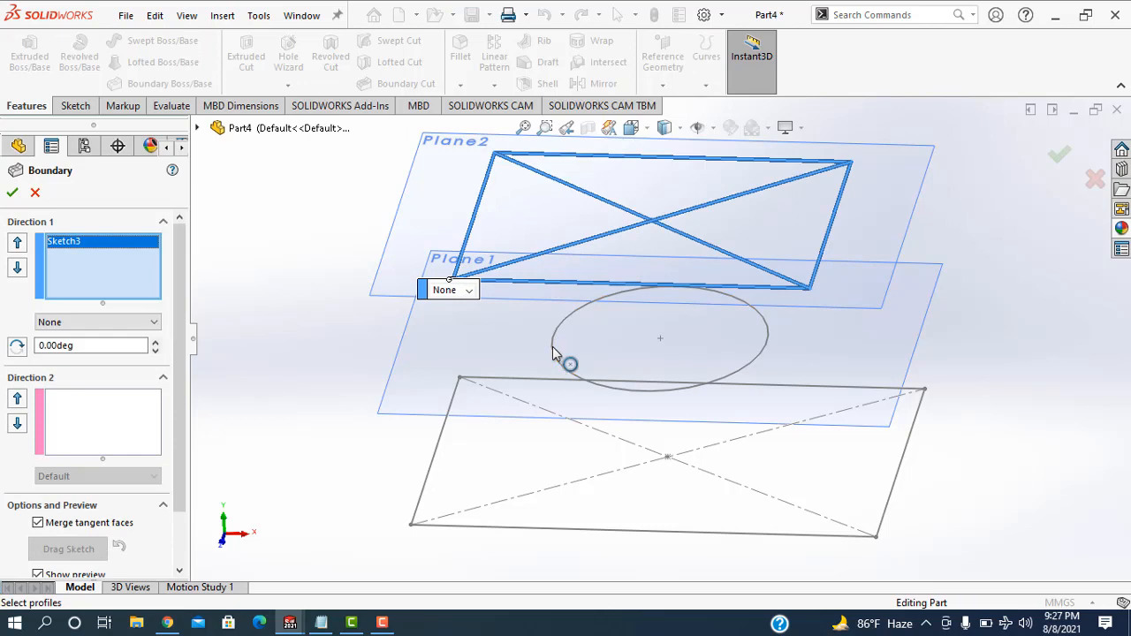
pyautogui.click(548, 394)
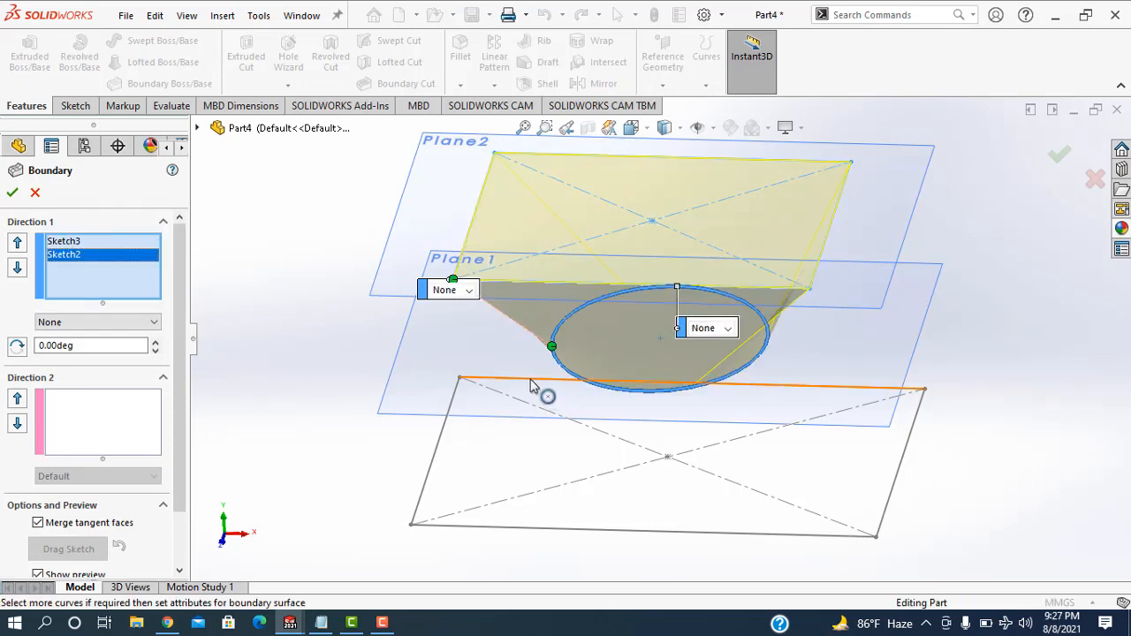
pyautogui.click(532, 381)
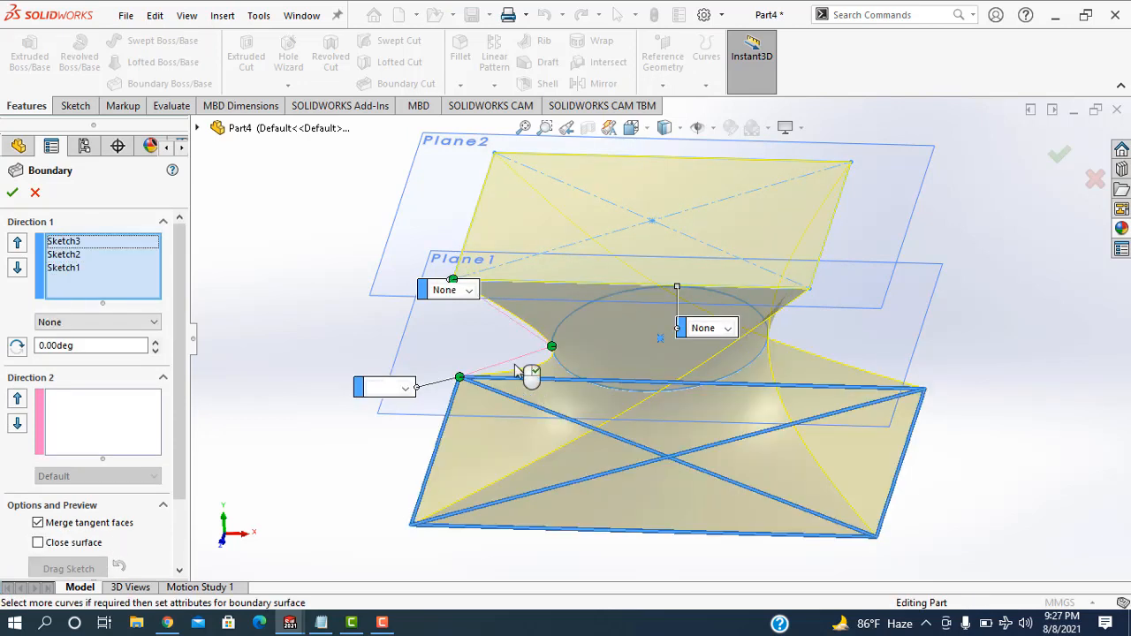
# Adjust the connector points along the three profiles, return the base rectangle's point to its corner, and accept the boundary feature
pyautogui.moveTo(1002, 379)
pyautogui.mouseDown(button='middle')
pyautogui.moveTo(1001, 336)
pyautogui.moveTo(1002, 420)
pyautogui.mouseUp(button='middle')
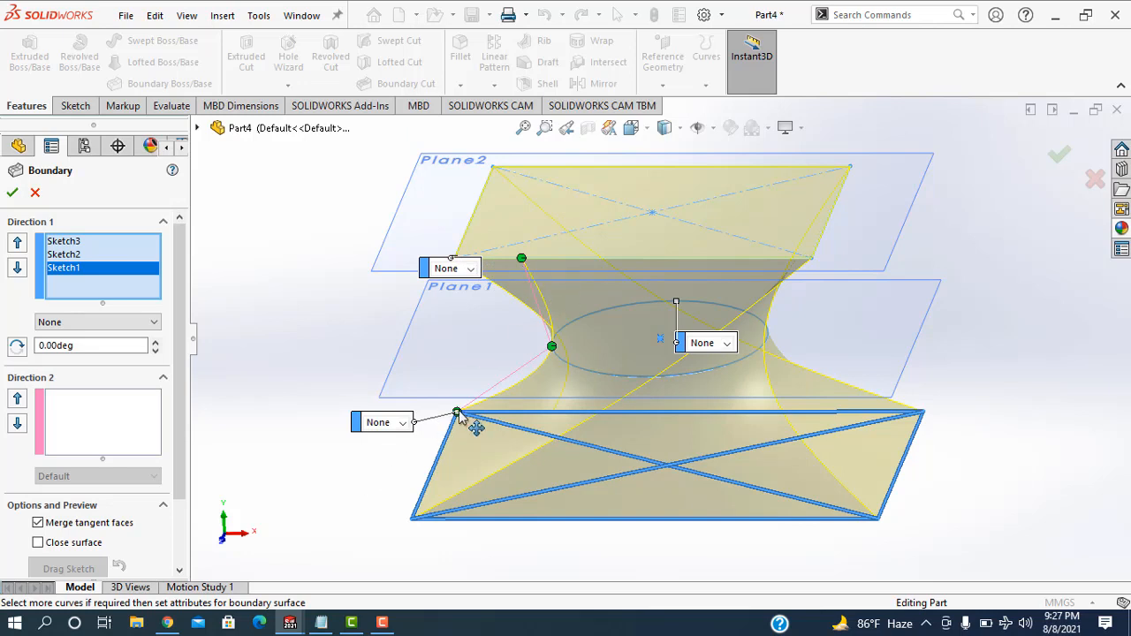
pyautogui.moveTo(457, 414); pyautogui.dragTo(489, 417)
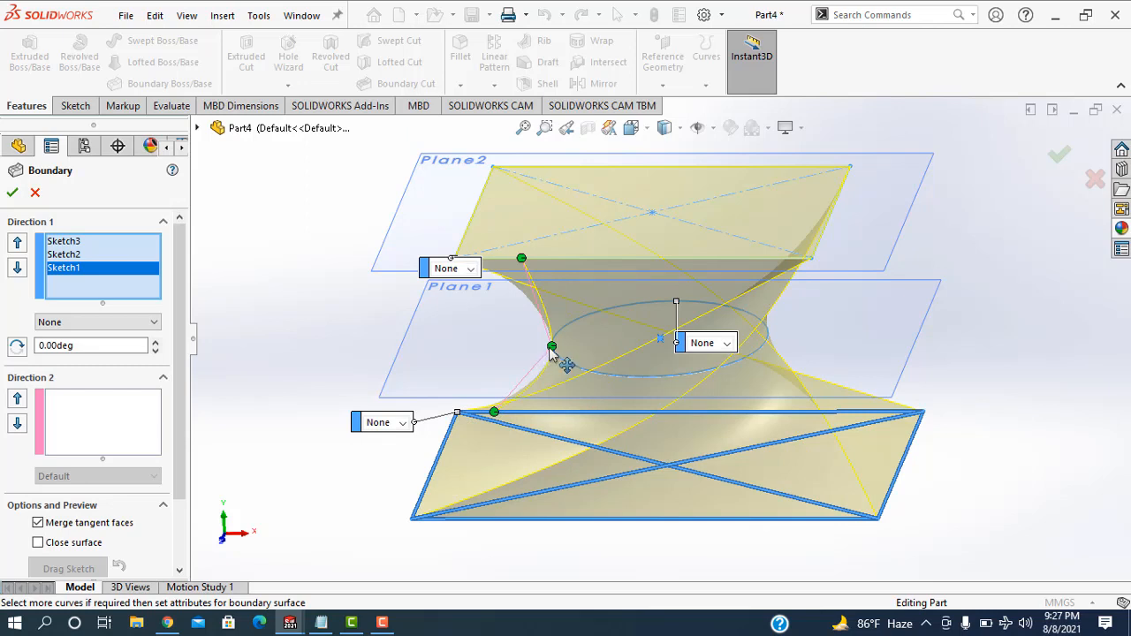
pyautogui.moveTo(550, 348); pyautogui.dragTo(510, 346)
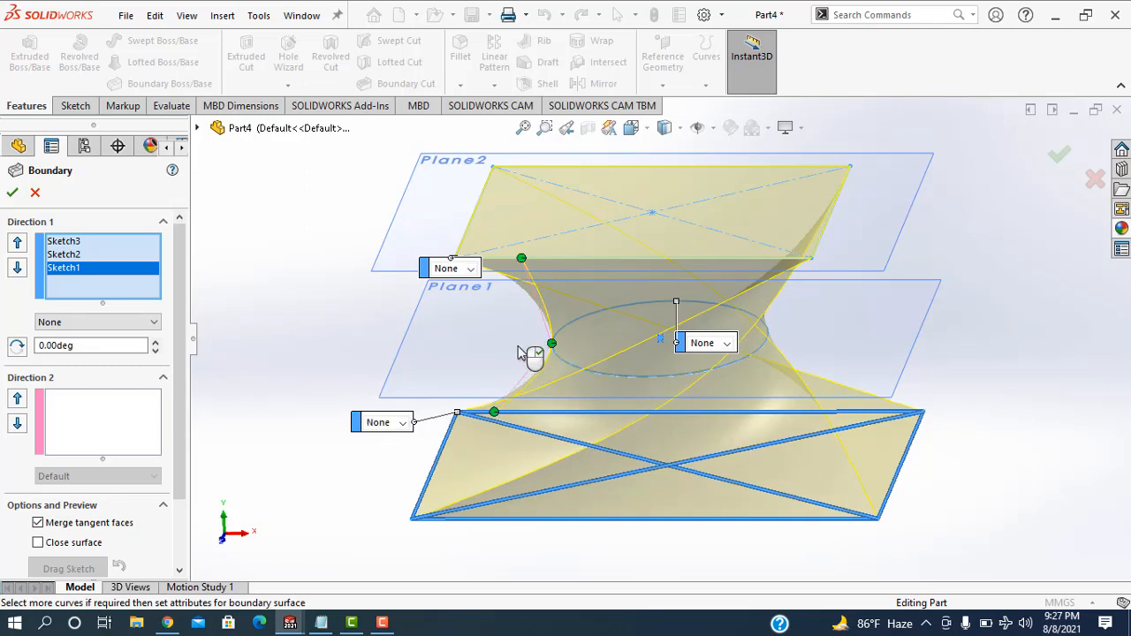
pyautogui.moveTo(551, 347); pyautogui.dragTo(517, 347)
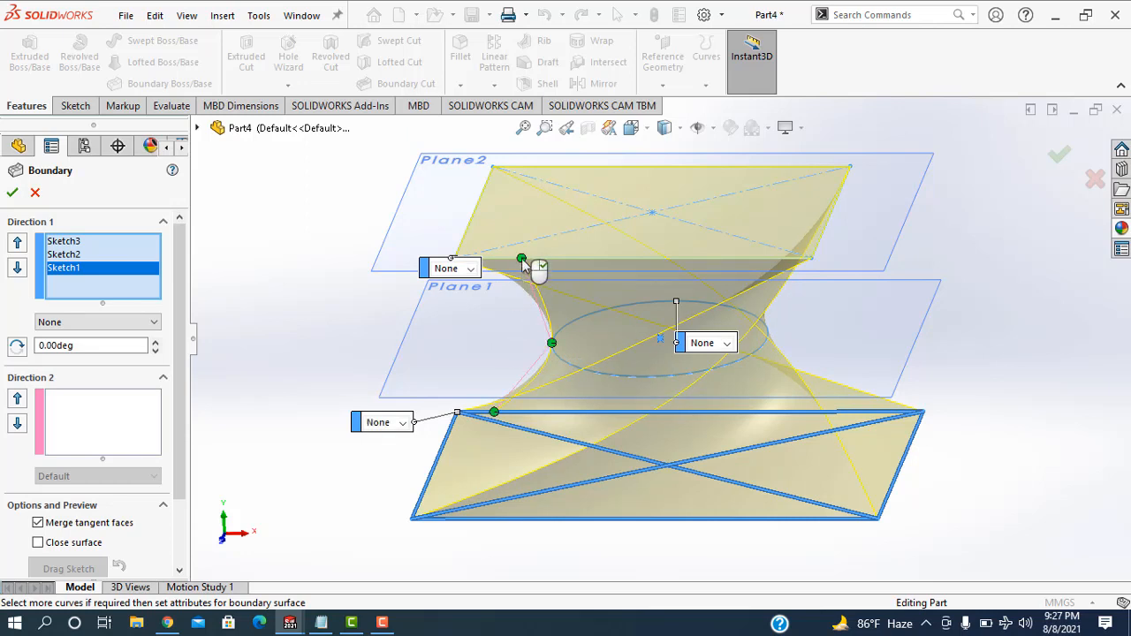
pyautogui.moveTo(523, 262); pyautogui.dragTo(492, 264)
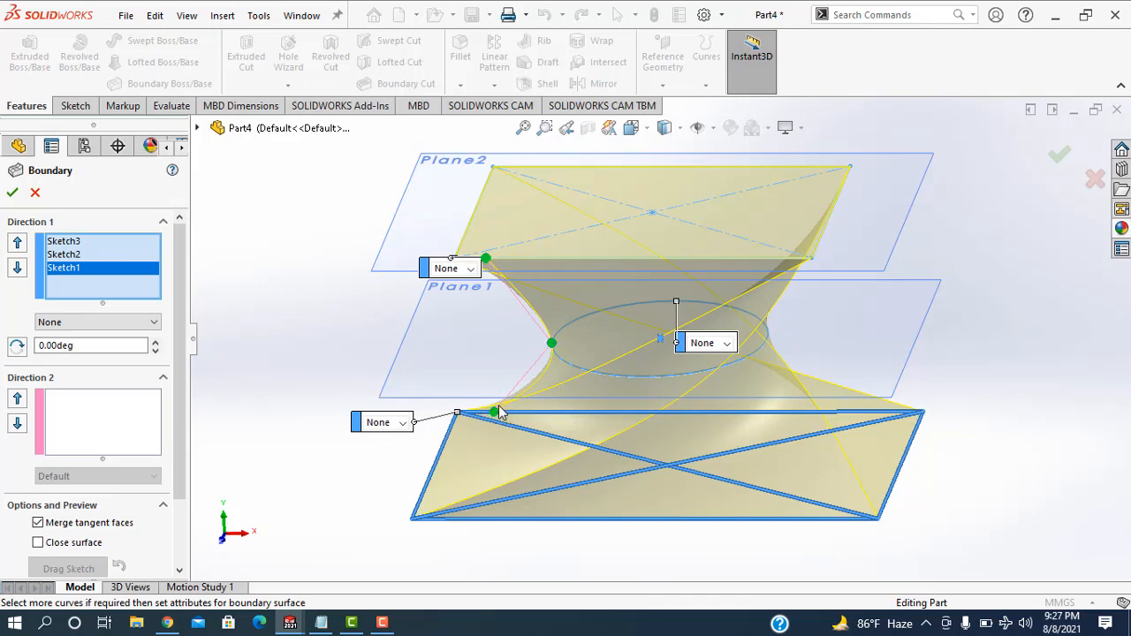
pyautogui.moveTo(492, 410); pyautogui.dragTo(464, 418)
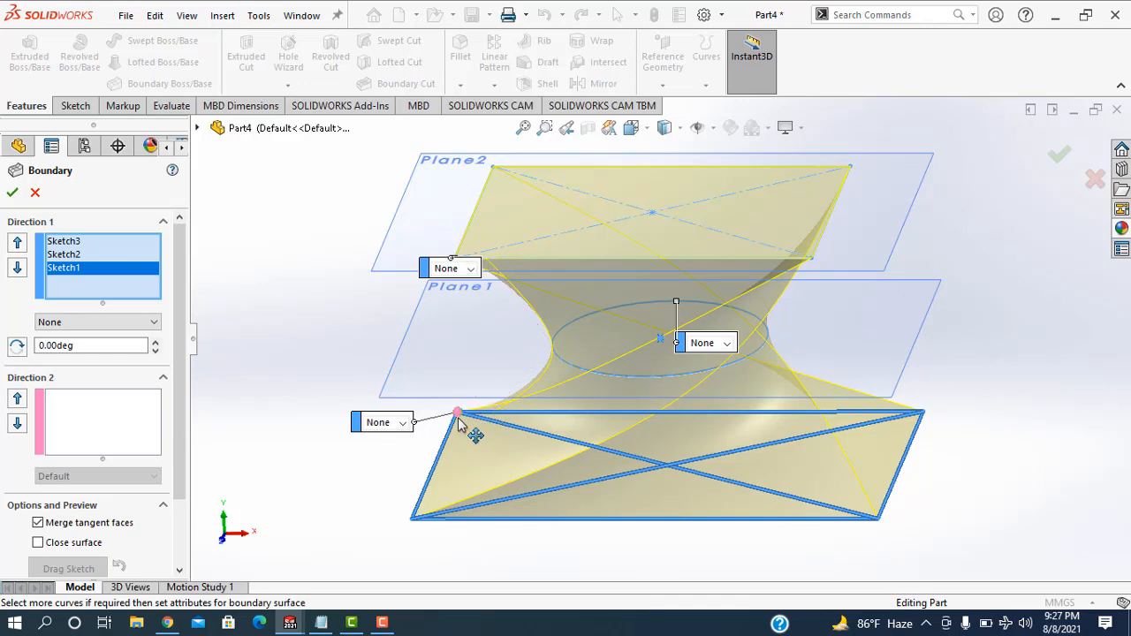
pyautogui.moveTo(977, 421); pyautogui.dragTo(919, 380, button='middle')
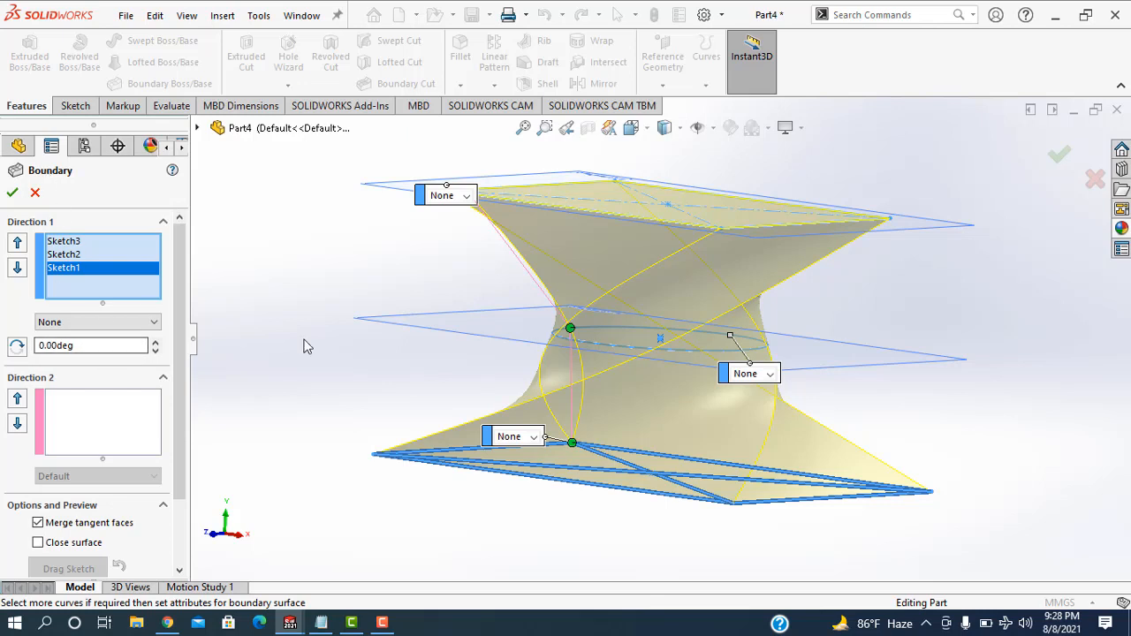
pyautogui.click(11, 193)
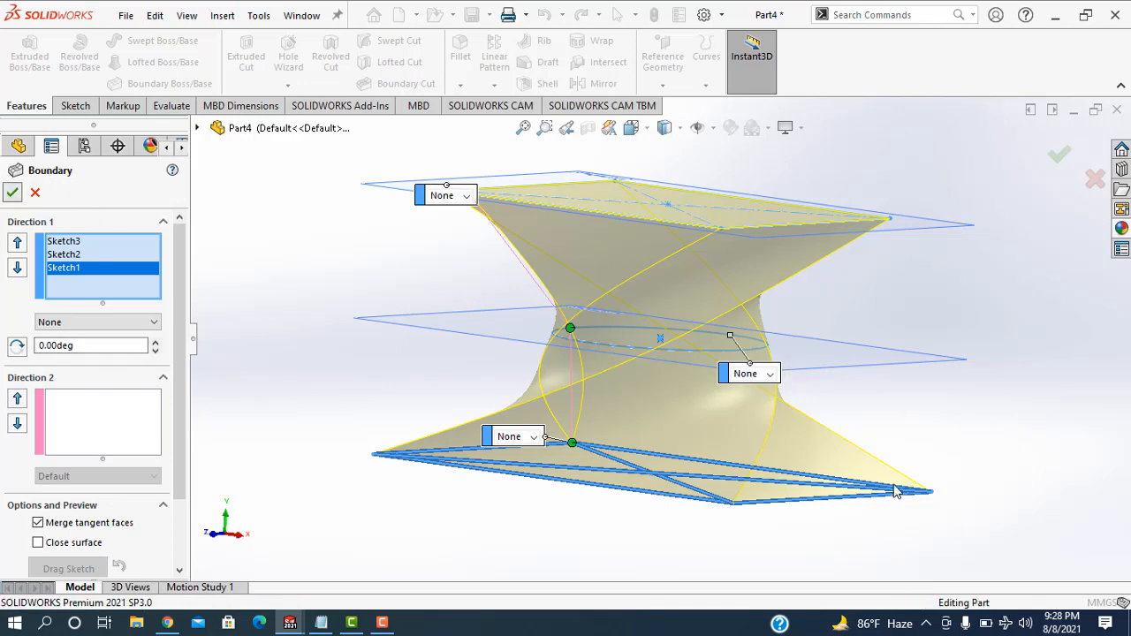
# Hide the reference planes and set the display style to shaded without edges
pyautogui.click(713, 128)
pyautogui.click(699, 152)
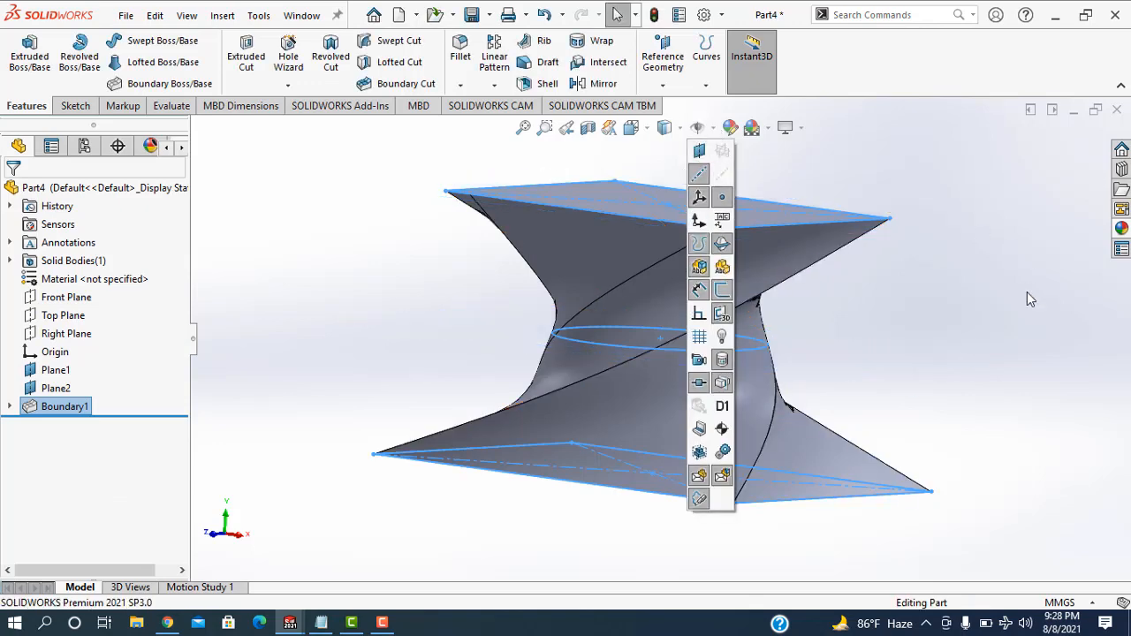
pyautogui.moveTo(967, 334); pyautogui.dragTo(829, 432, button='middle')
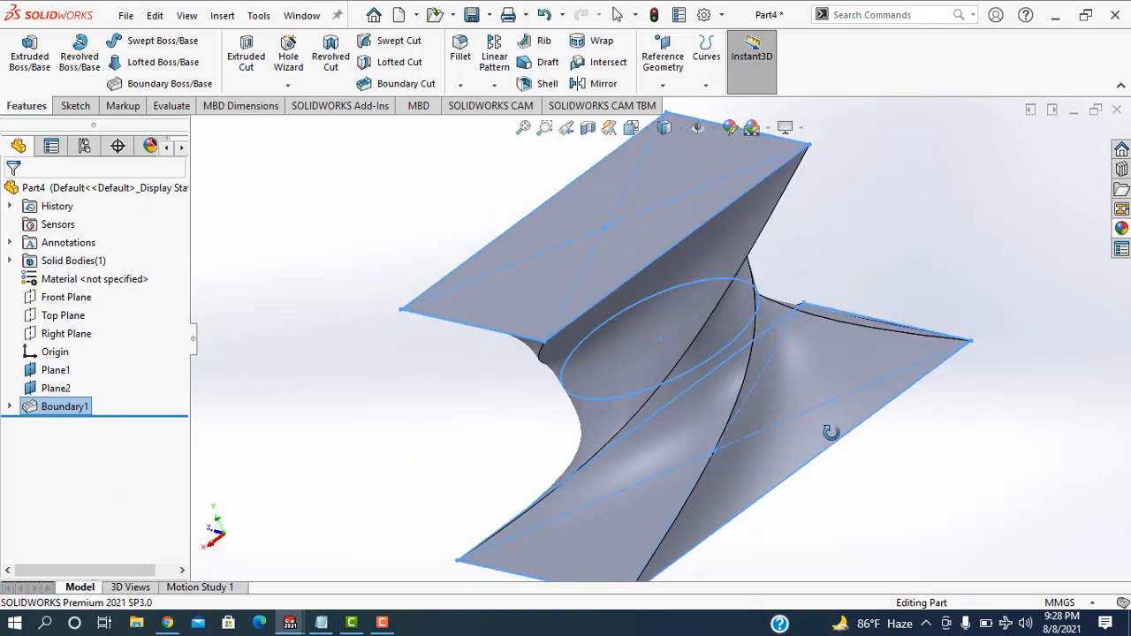
pyautogui.moveTo(936, 217); pyautogui.dragTo(698, 345, button='middle')
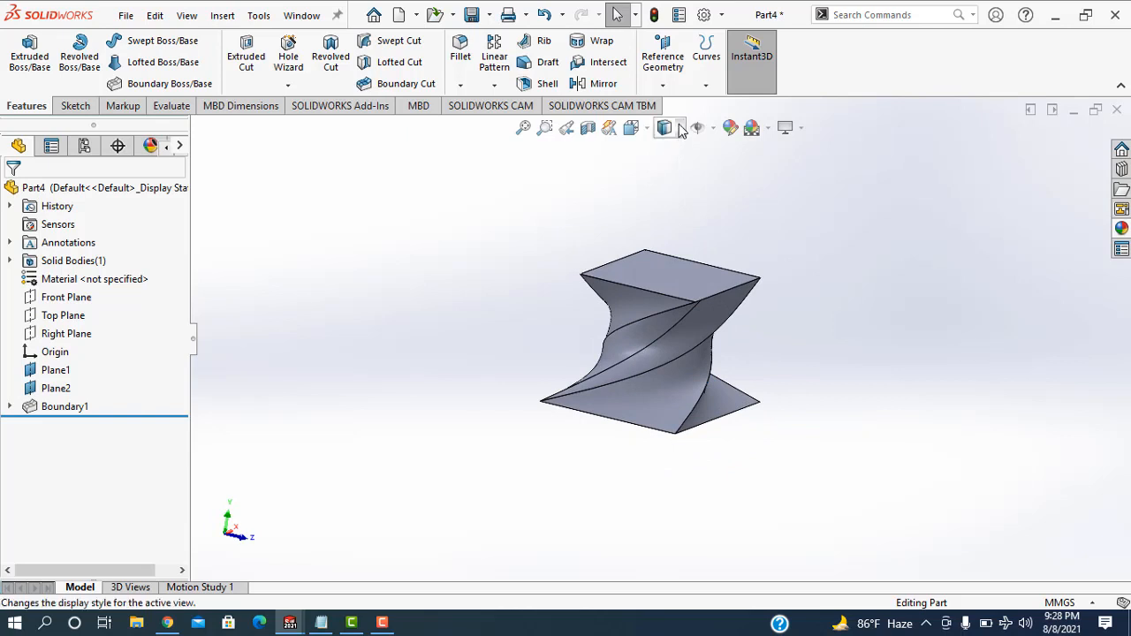
pyautogui.click(678, 128)
pyautogui.click(667, 174)
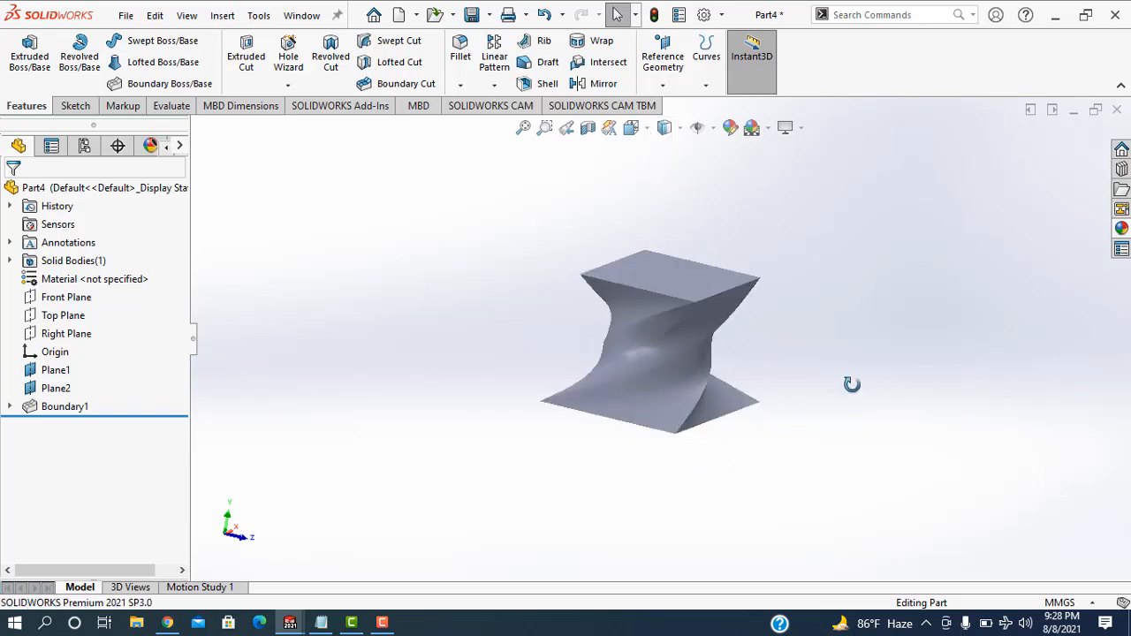
pyautogui.moveTo(851, 384); pyautogui.dragTo(709, 320, button='middle')
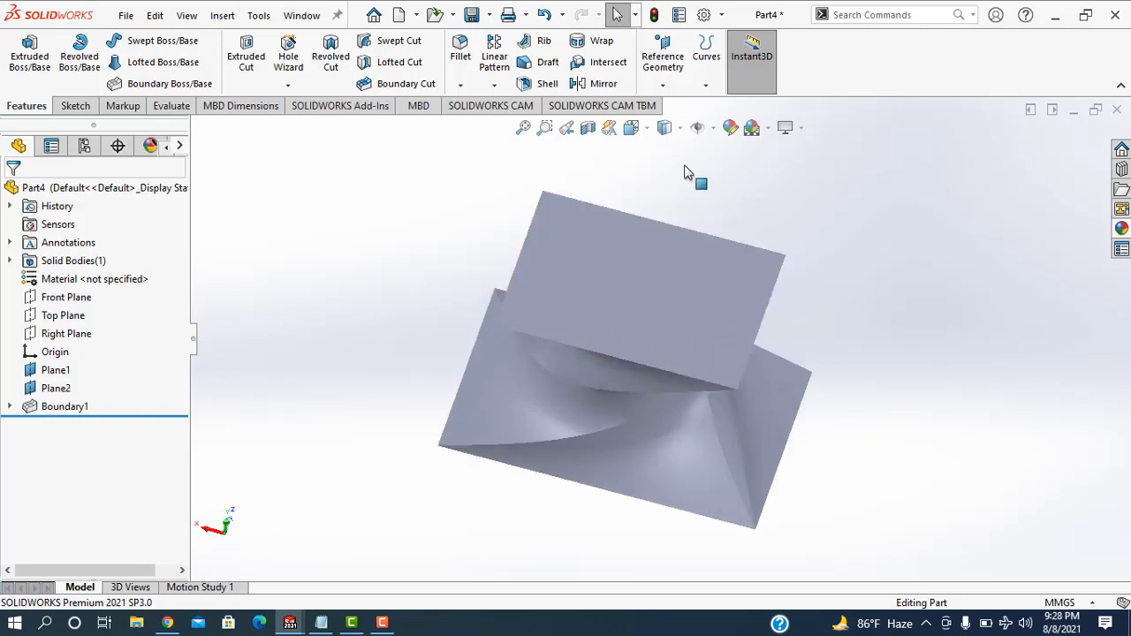
# Apply the polished steel metal appearance to the whole part after trying polished bronze, and recolor it dark gray
pyautogui.click(730, 128)
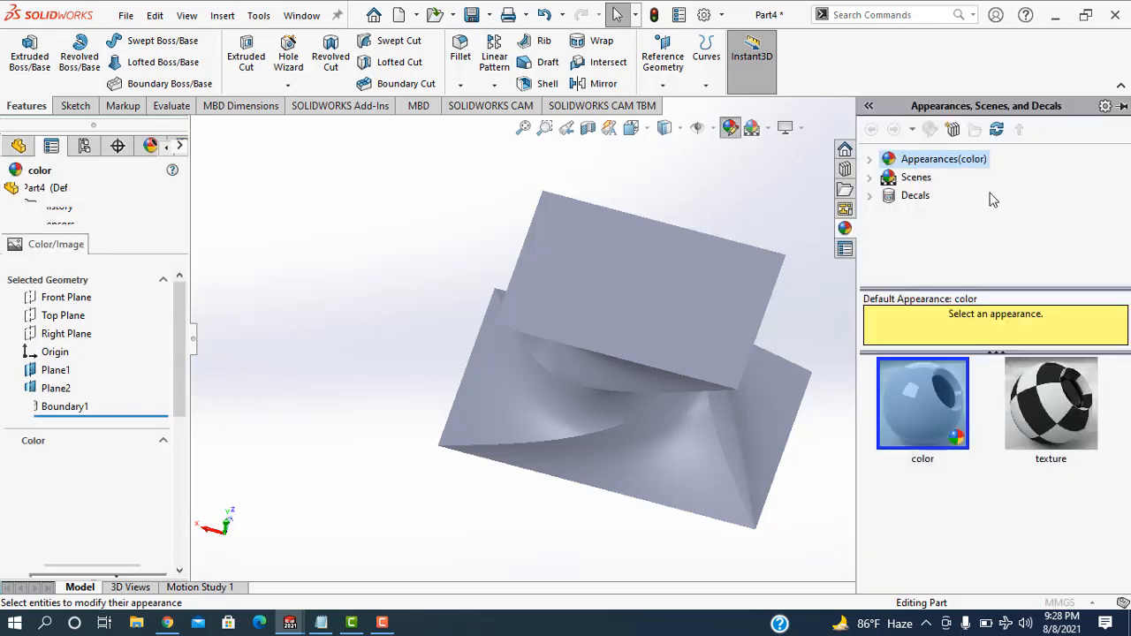
pyautogui.doubleClick(910, 163)
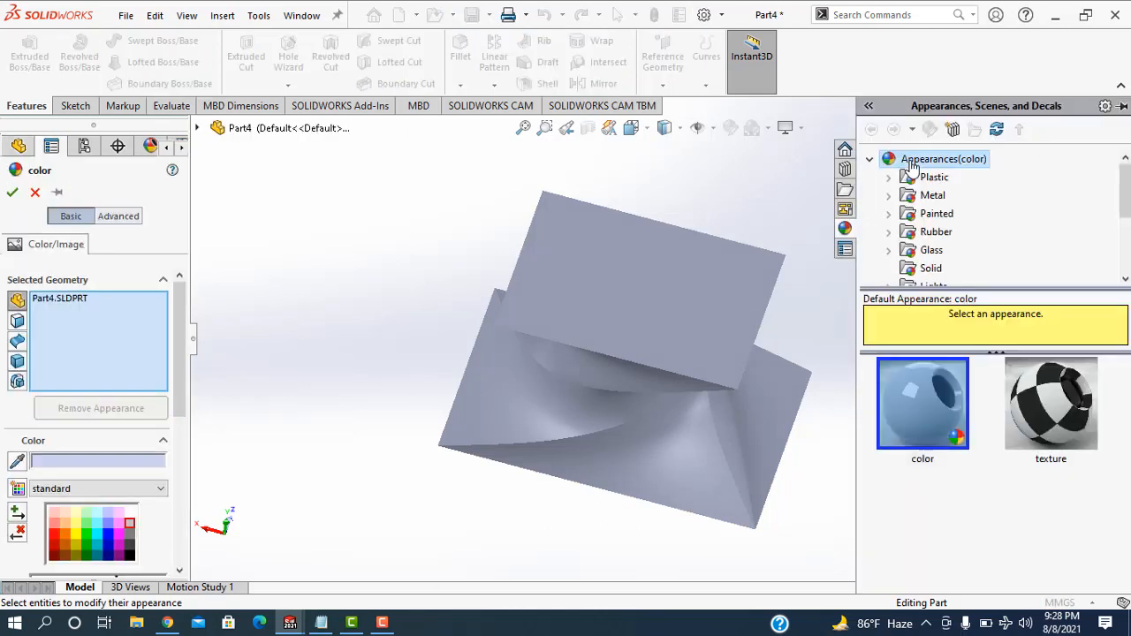
pyautogui.click(933, 198)
pyautogui.click(890, 196)
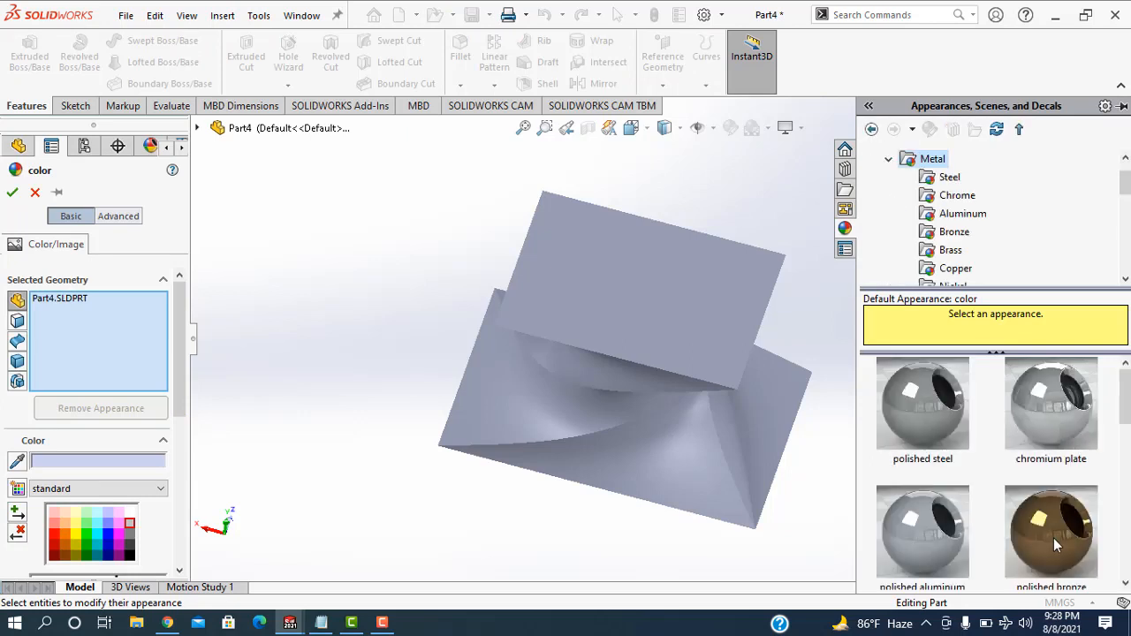
pyautogui.click(1061, 534)
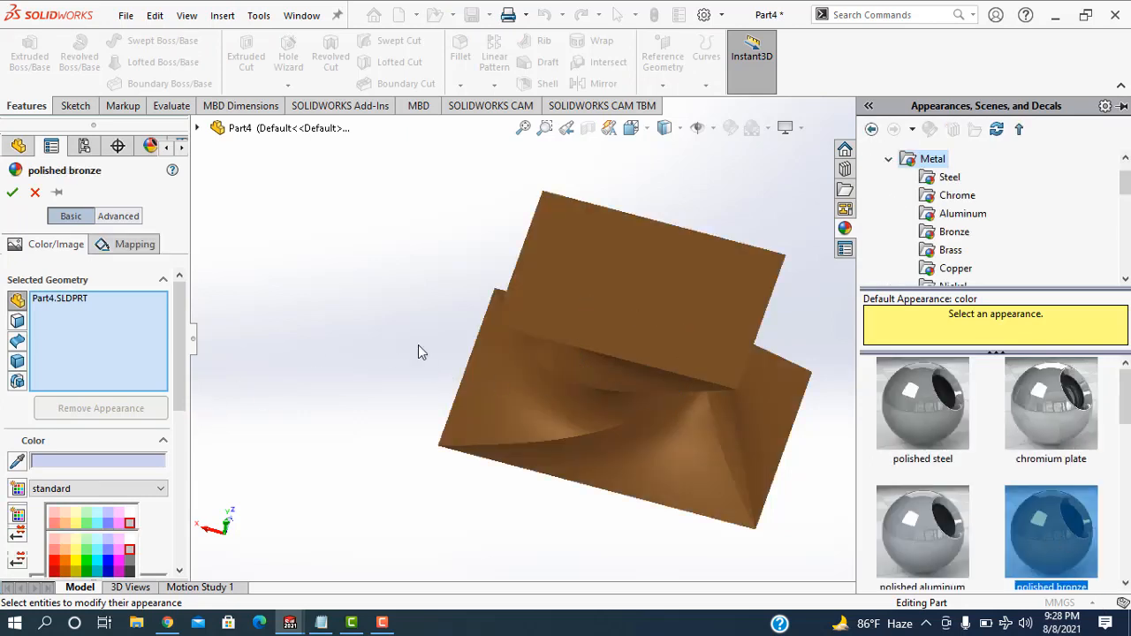
pyautogui.click(923, 402)
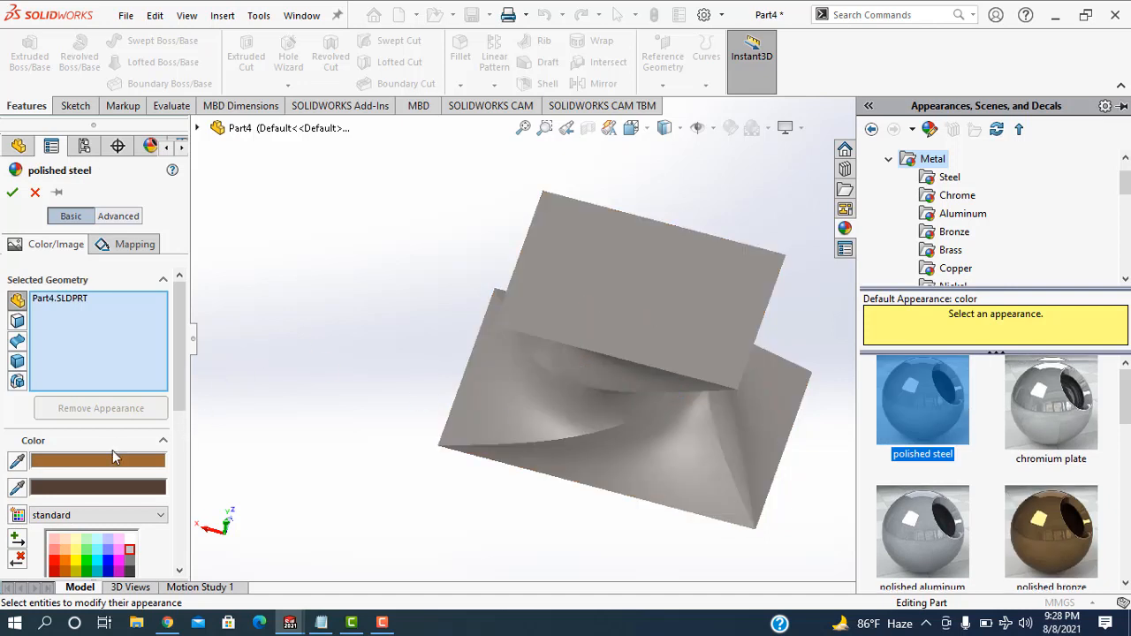
pyautogui.click(131, 566)
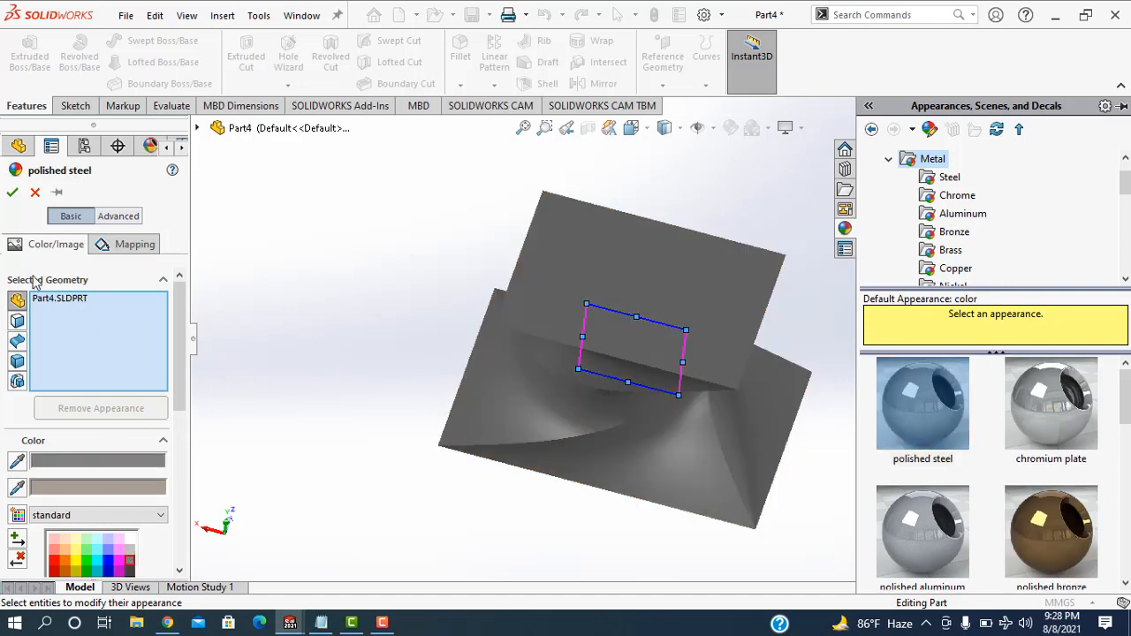
pyautogui.click(12, 191)
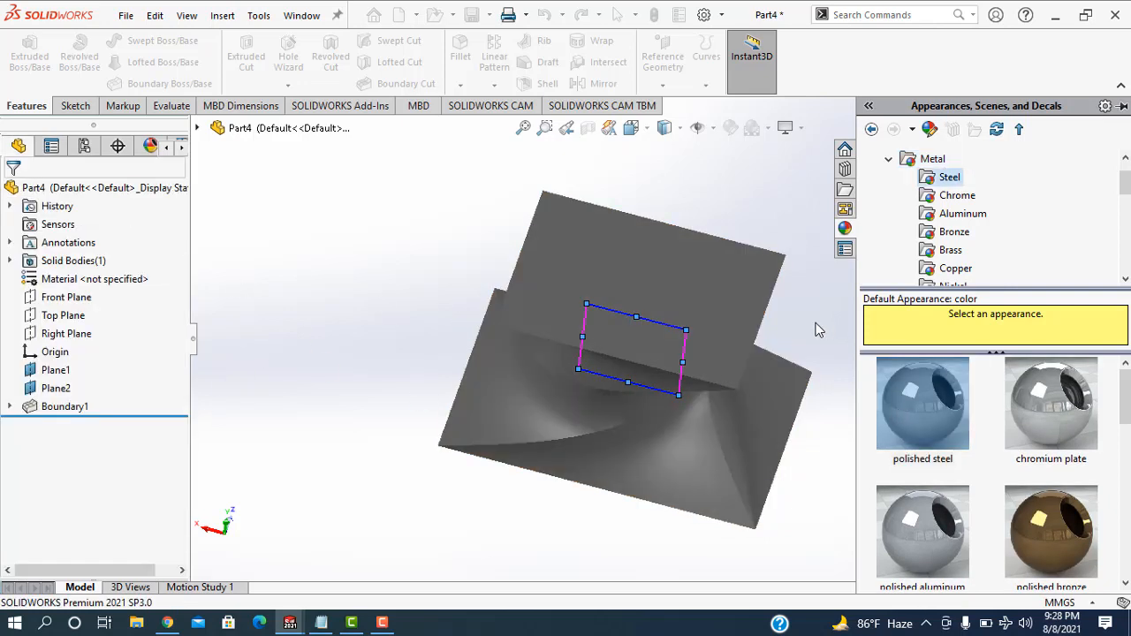
pyautogui.click(813, 248)
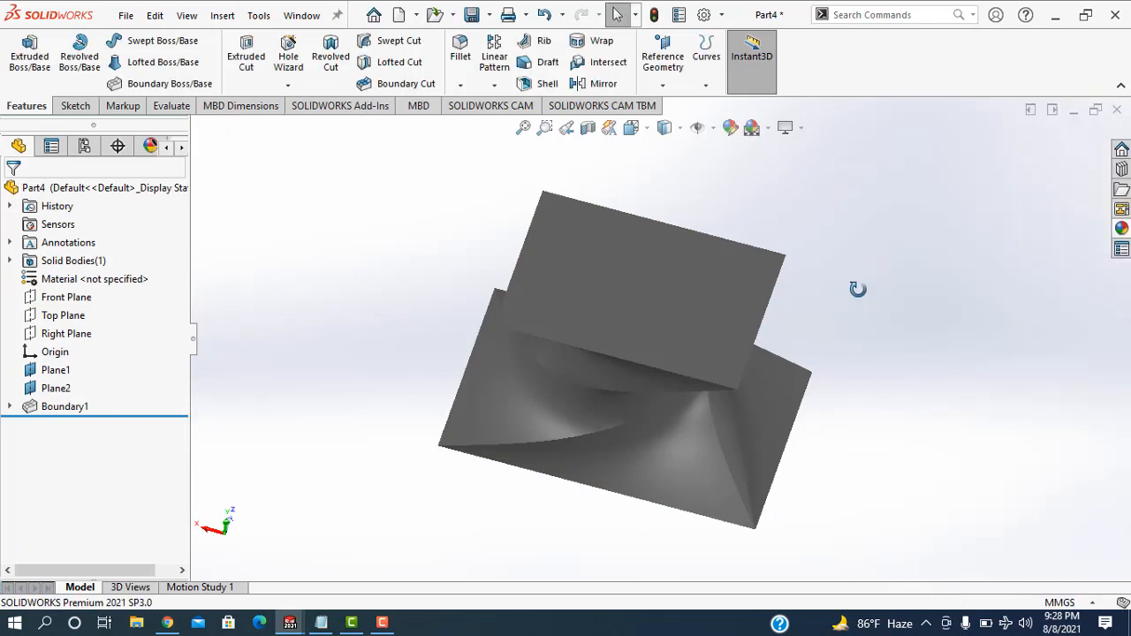
pyautogui.moveTo(857, 289); pyautogui.dragTo(1068, 474, button='middle')
pyautogui.moveTo(908, 339); pyautogui.dragTo(995, 301, button='middle')
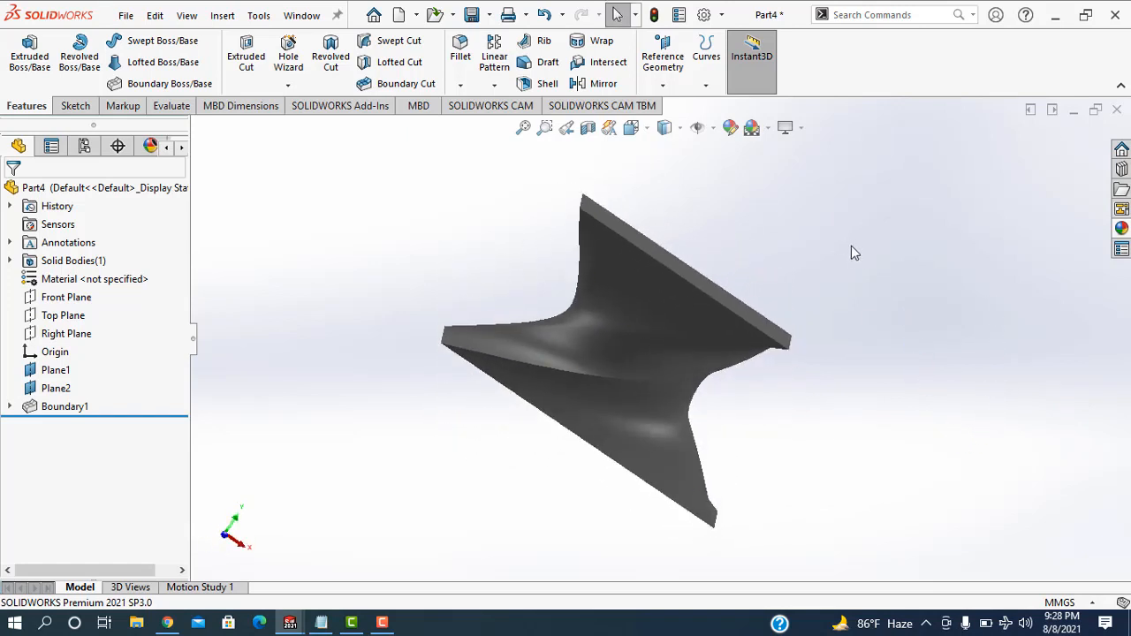
pyautogui.moveTo(872, 317); pyautogui.dragTo(569, 475, button='middle')
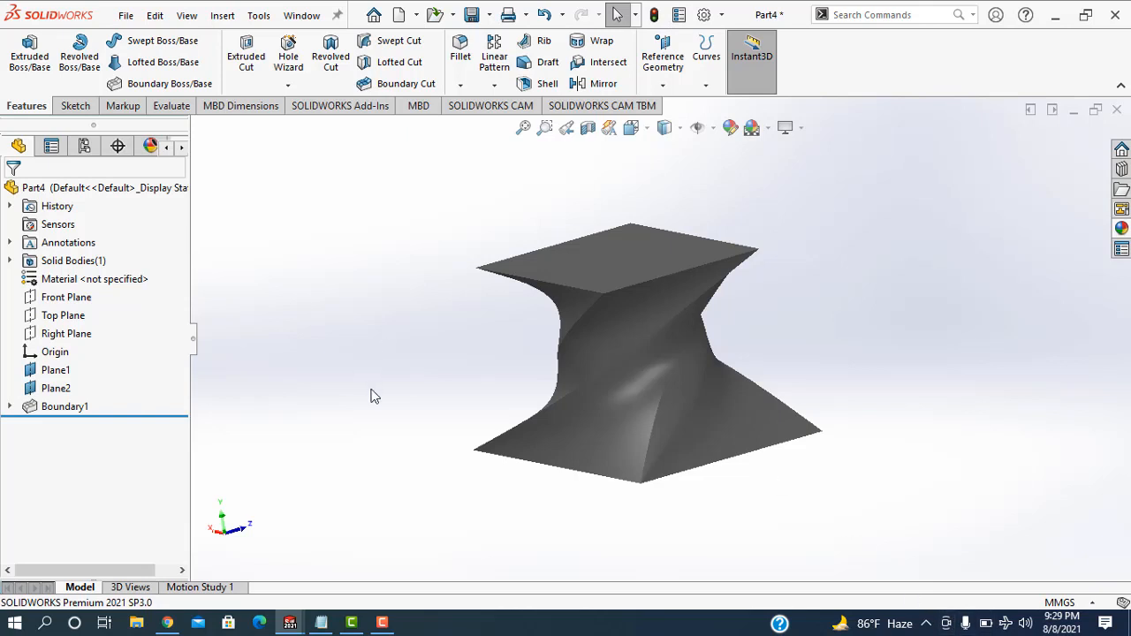
pyautogui.click(382, 624)
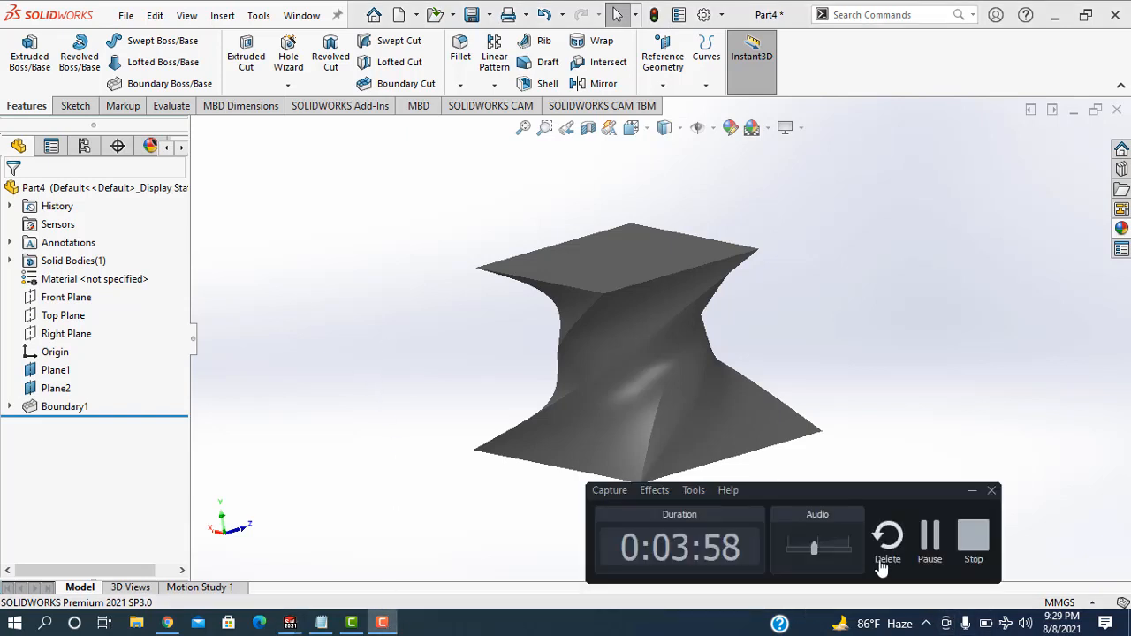